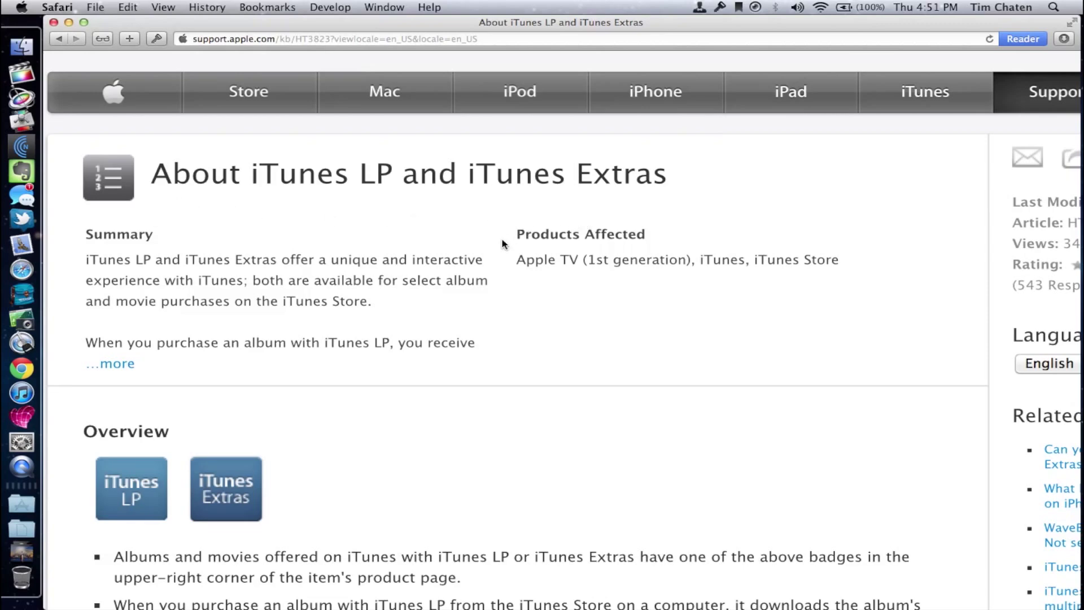
Step: Read the support article on iTunes LP and iTunes Extras down to its system requirements, and hide the browser
scroll(672, 276, down, 10)
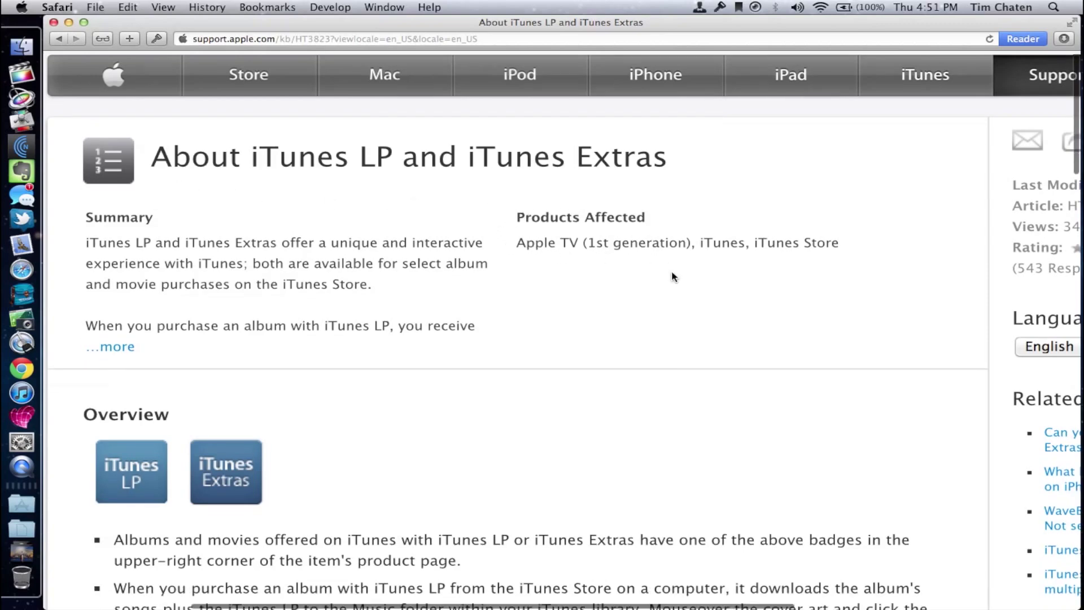
scroll(672, 276, down, 10)
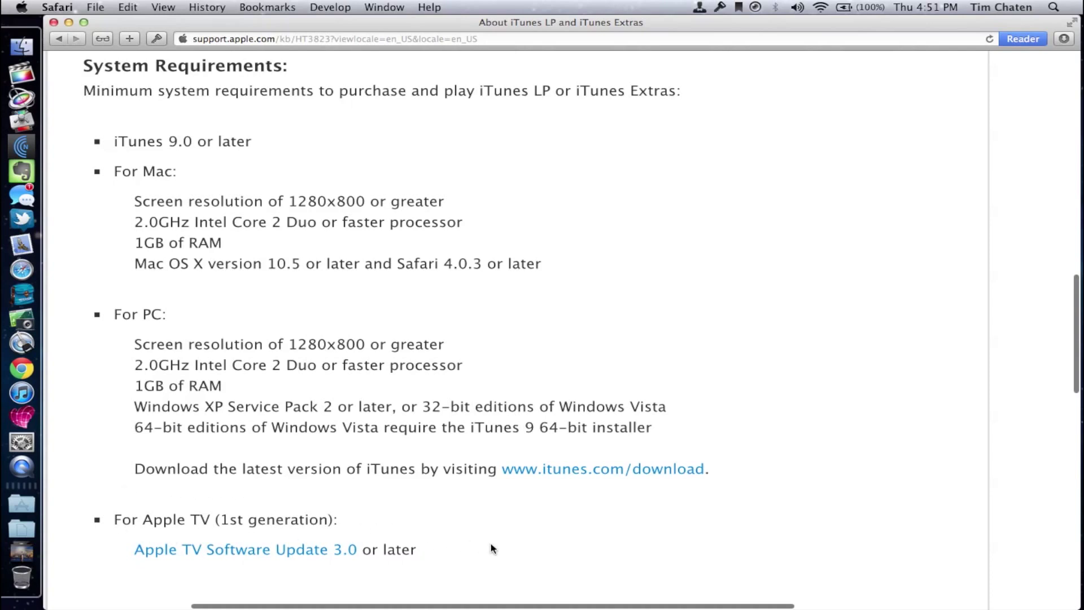
key(super+h)
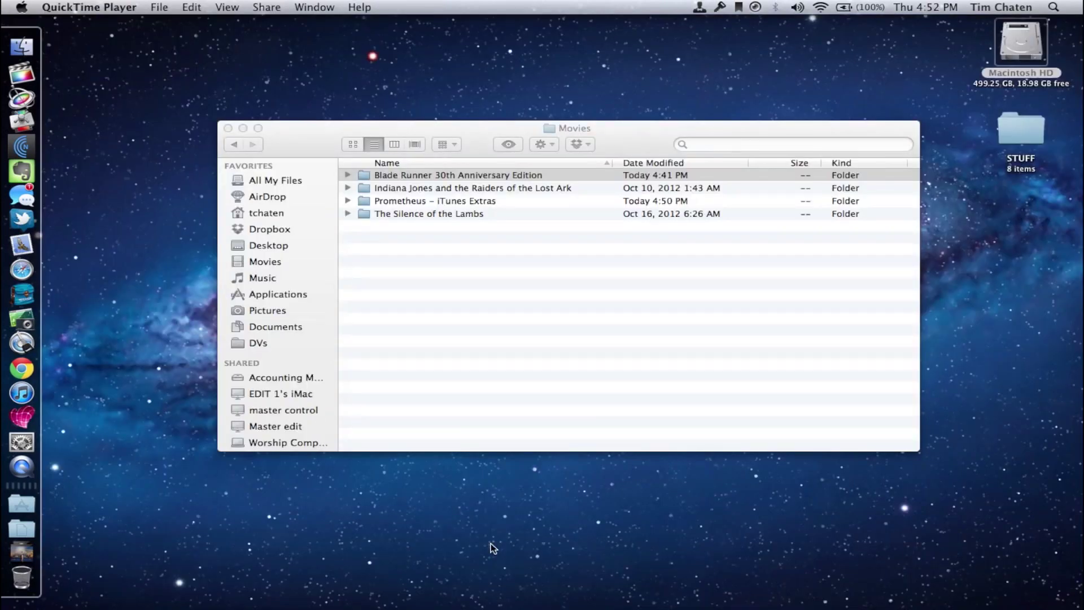
Step: Duplicate the iTunes Extras .ite file inside the Blade Runner 30th Anniversary Edition folder
click(398, 177)
key(Return)
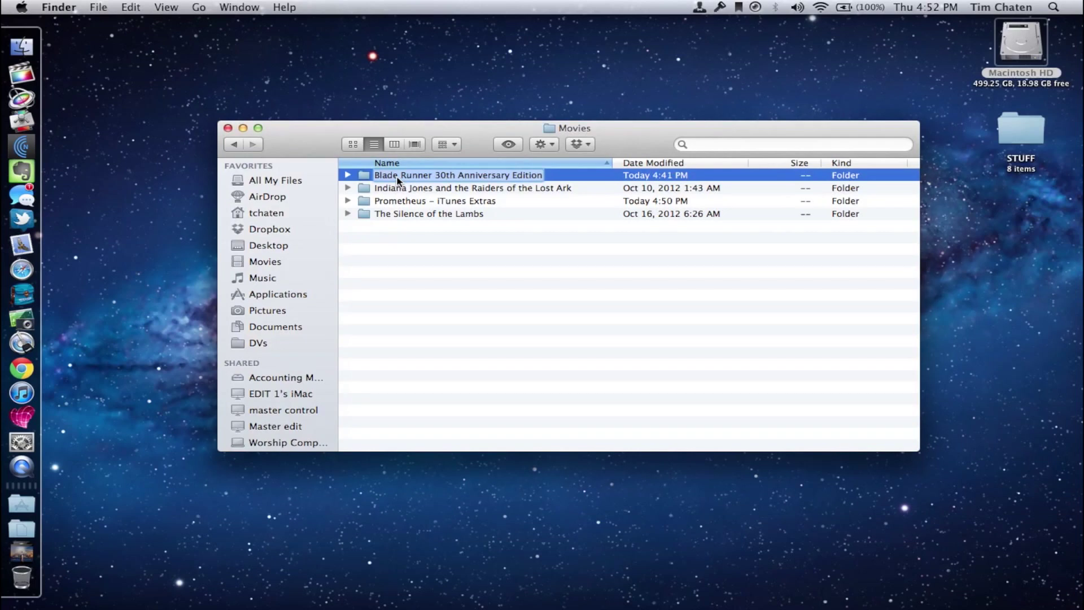
click(367, 178)
key(super+Down)
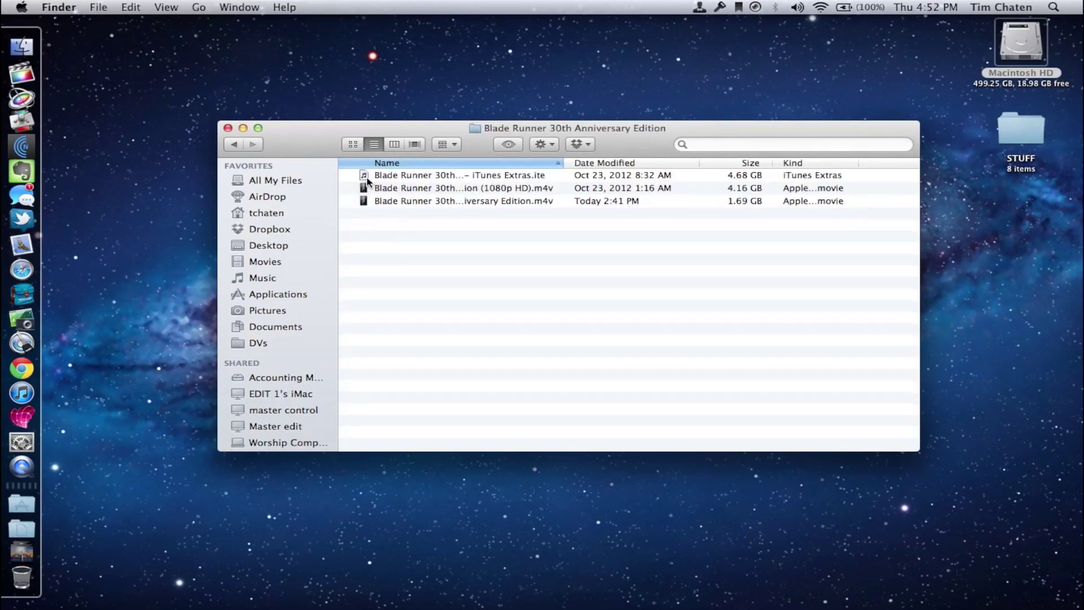
click(434, 179)
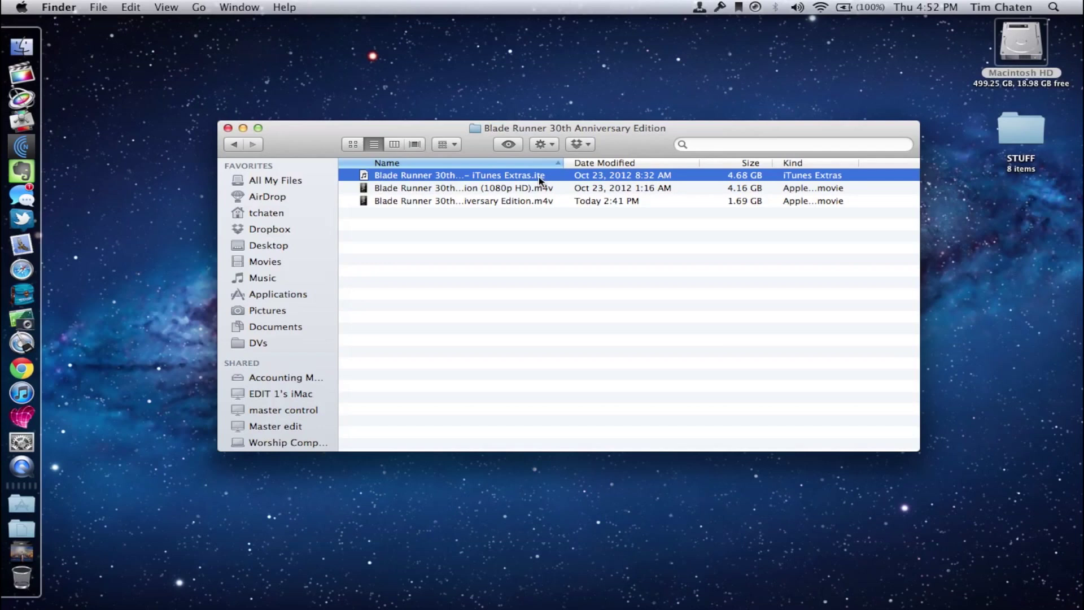
key(super+c)
key(super+v)
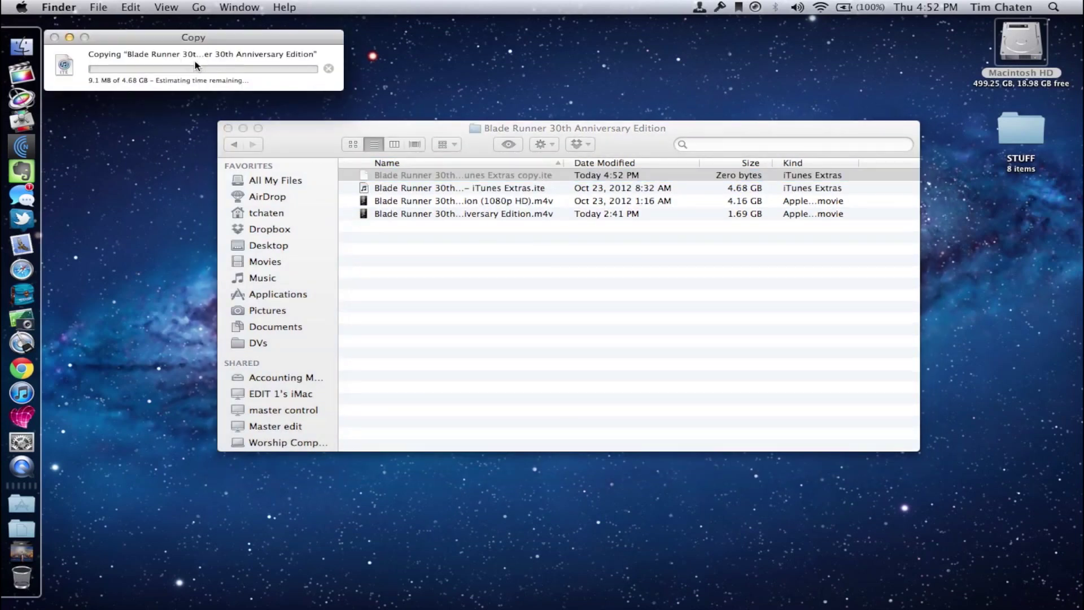
click(418, 273)
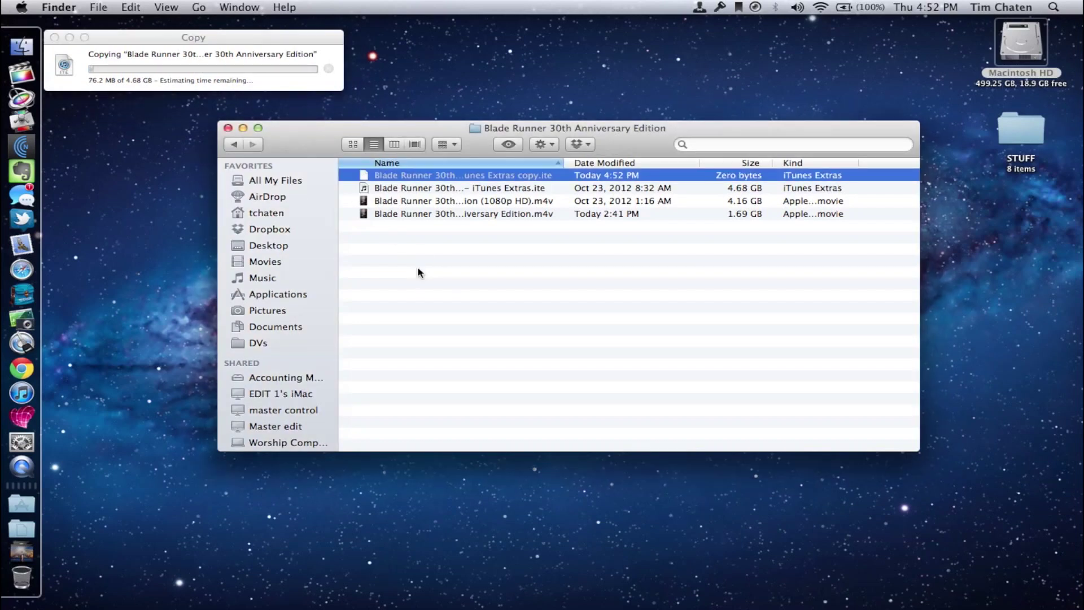
Step: Duplicate Prometheus - iTunes Extras.ite inside the Prometheus - iTunes Extras folder
key(super+Up)
key(Down)
key(Down)
key(super+Down)
key(Down)
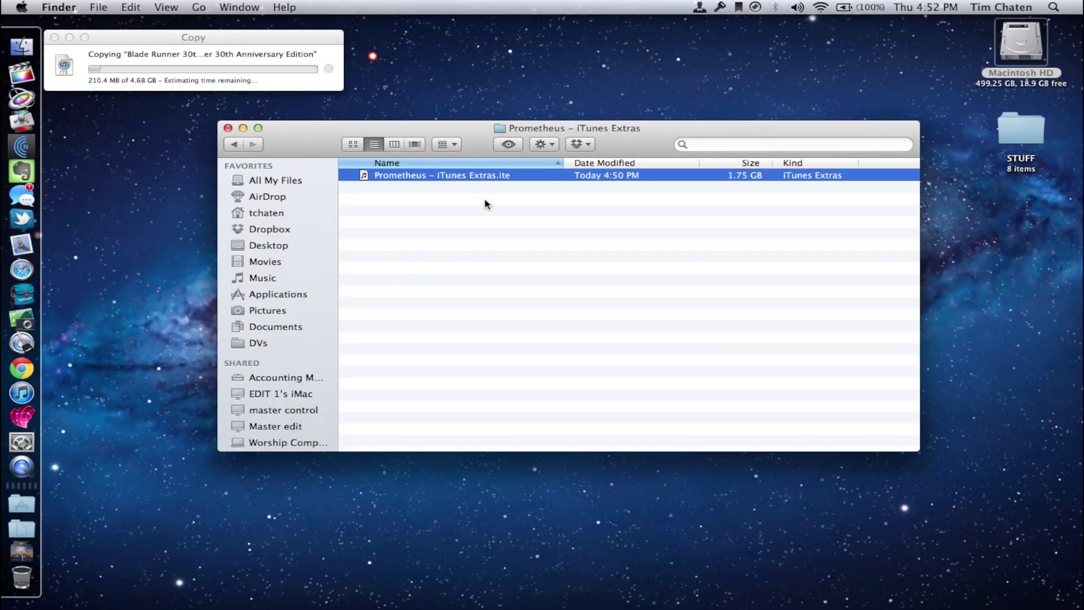
key(super+d)
click(521, 296)
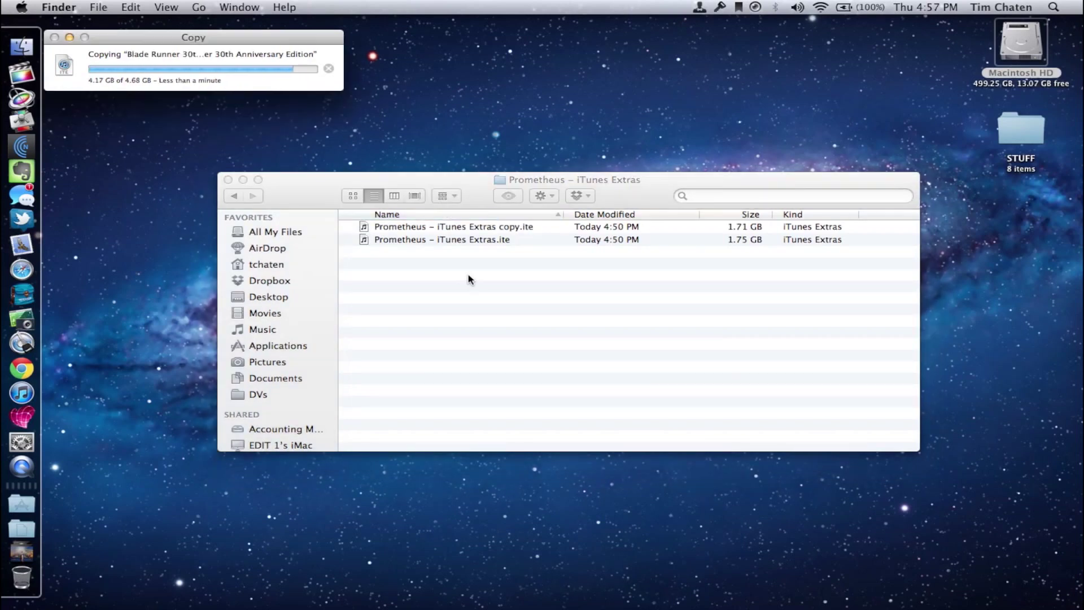
Step: Change the extension of the Prometheus - iTunes Extras copy to .zip and accept the new extension
click(469, 279)
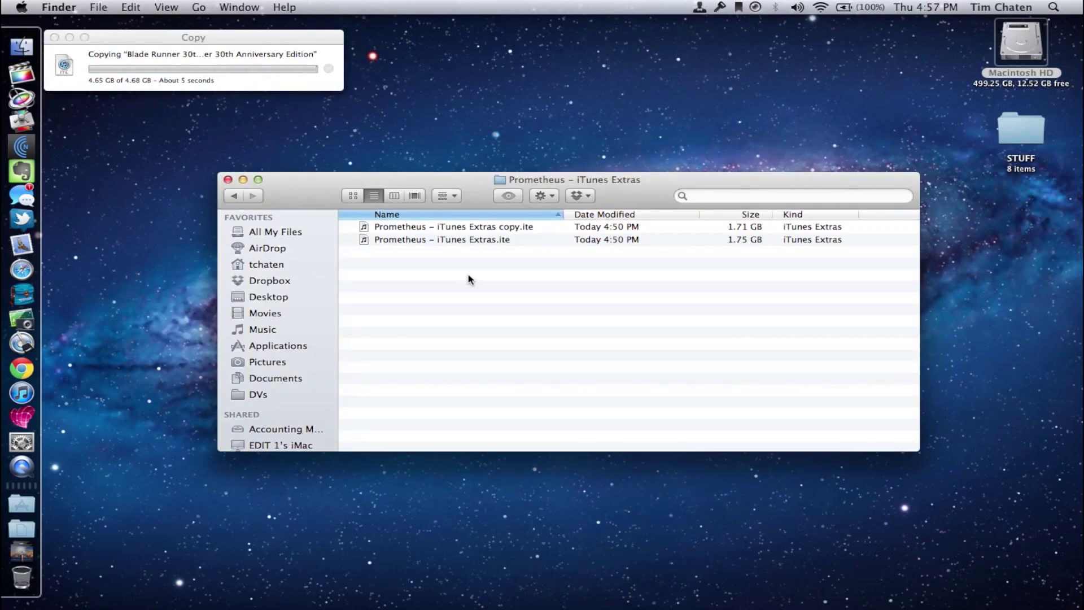
key(Down)
key(Return)
key(Right)
key(BackSpace)
key(BackSpace)
key(BackSpace)
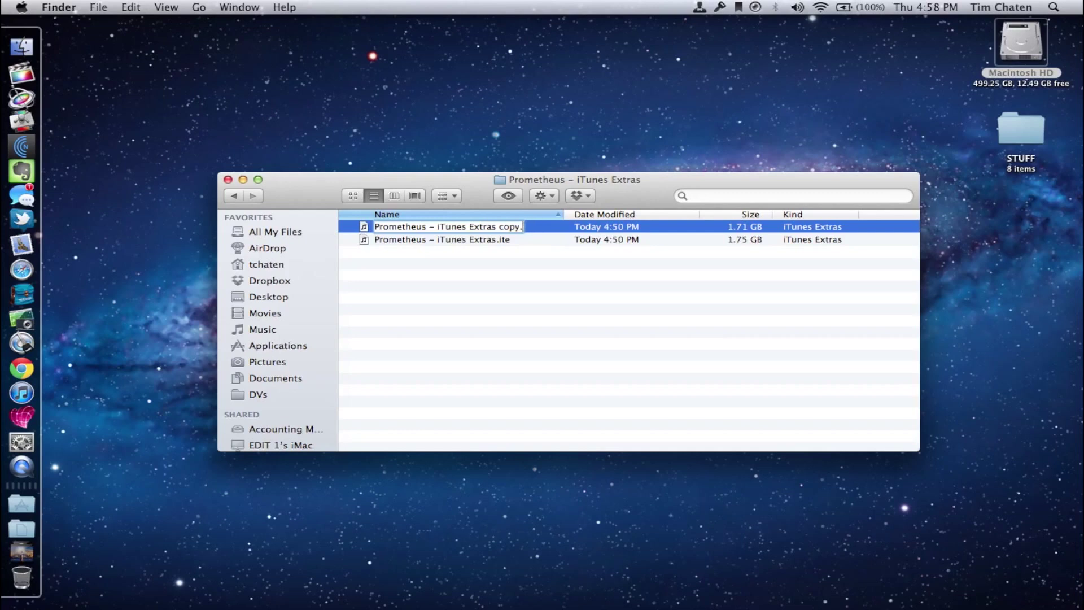
text(zip)
key(Return)
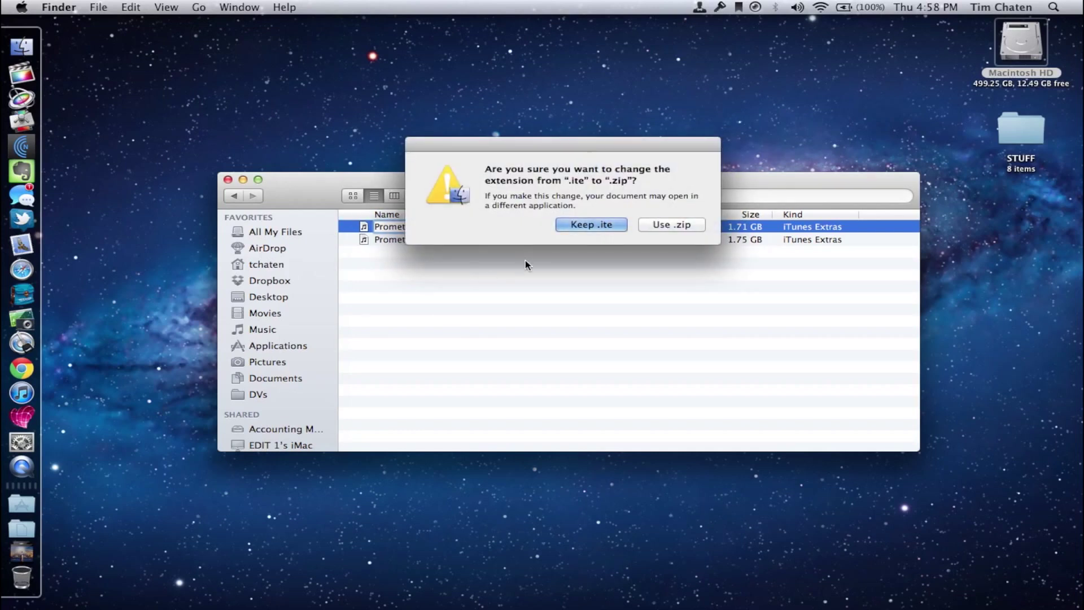
click(671, 226)
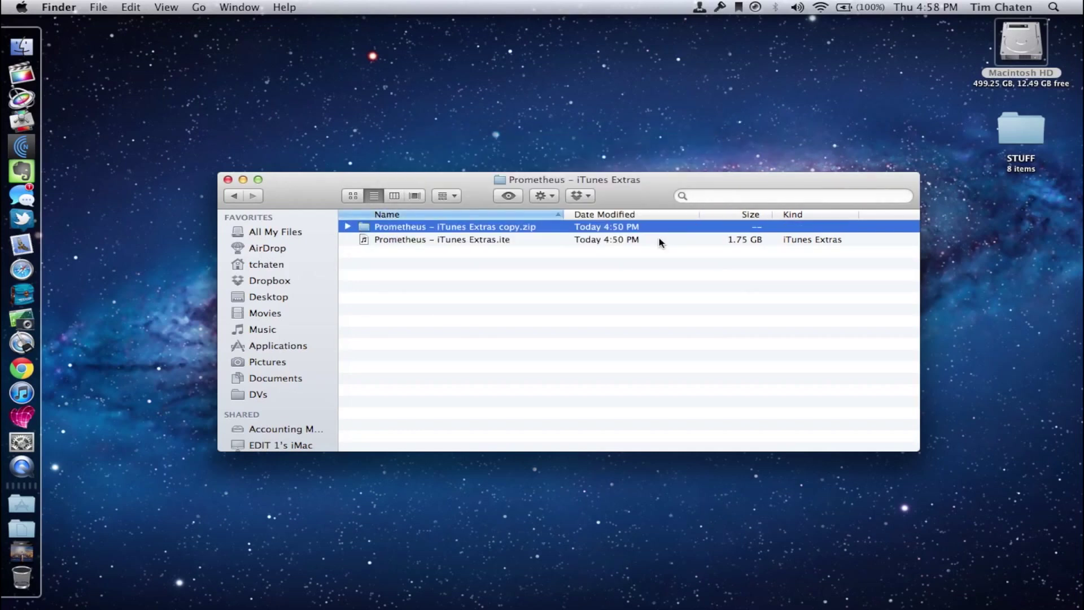
Step: Open the Prometheus - iTunes Extras copy.zip folder and go into its videos folder
double_click(398, 228)
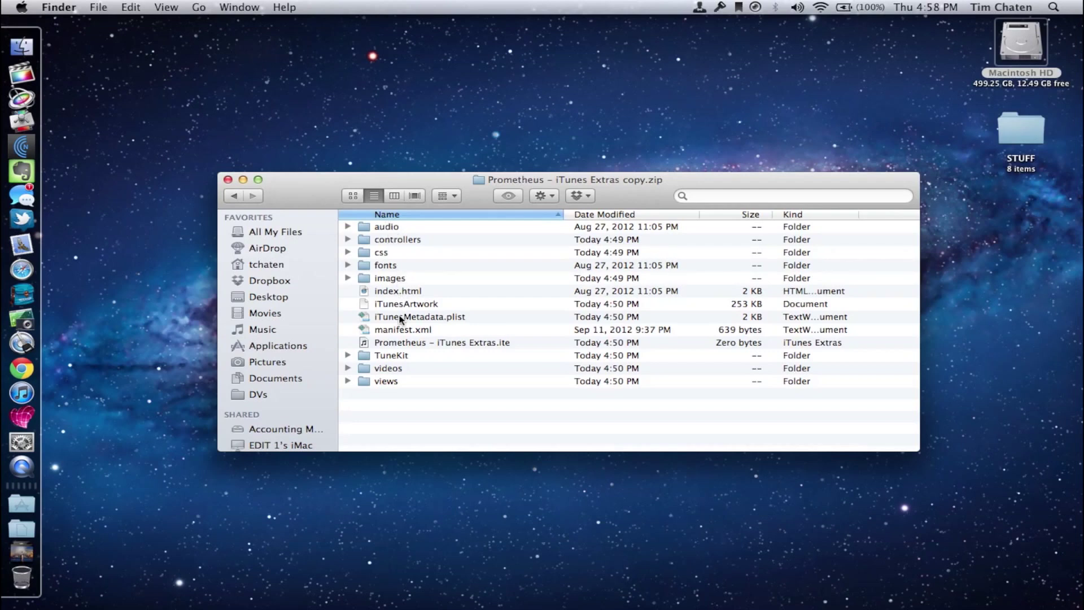
click(393, 371)
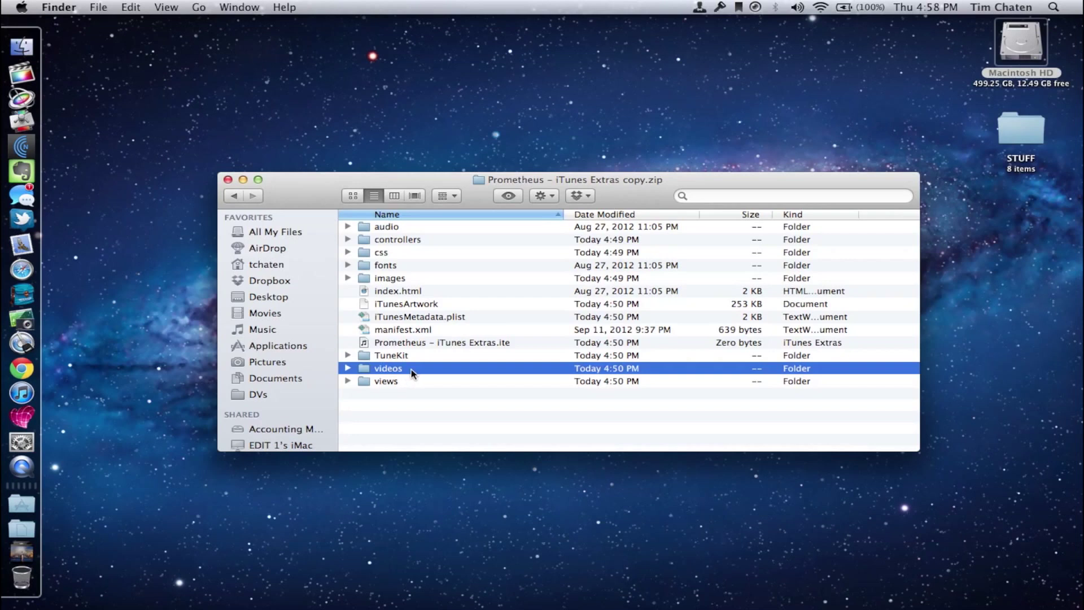
double_click(413, 372)
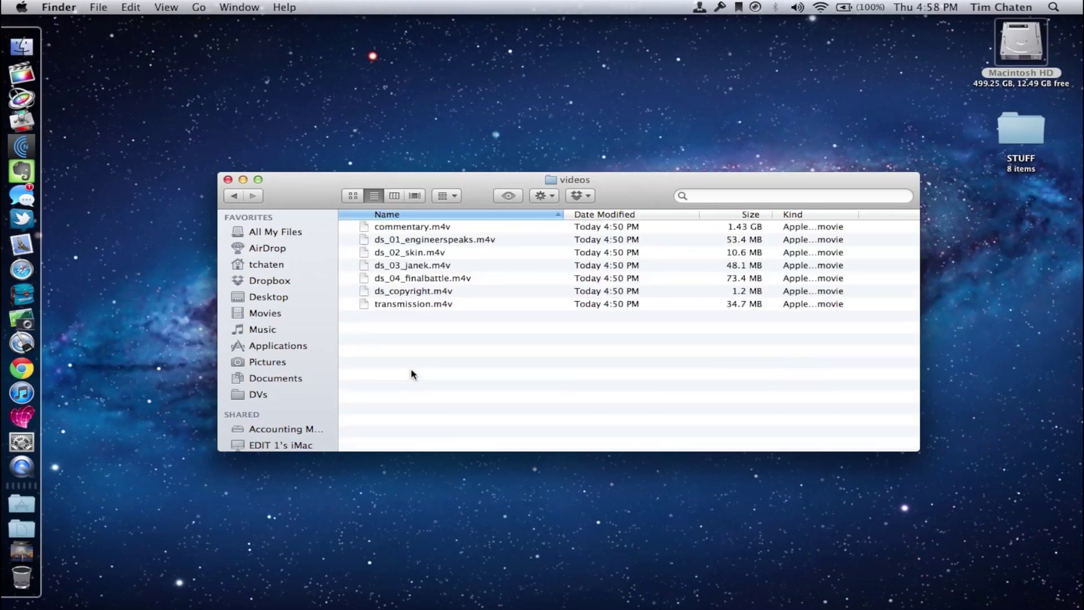
Step: Add all seven .m4v files from the videos folder to the iTunes movie library and switch to iTunes
click(404, 227)
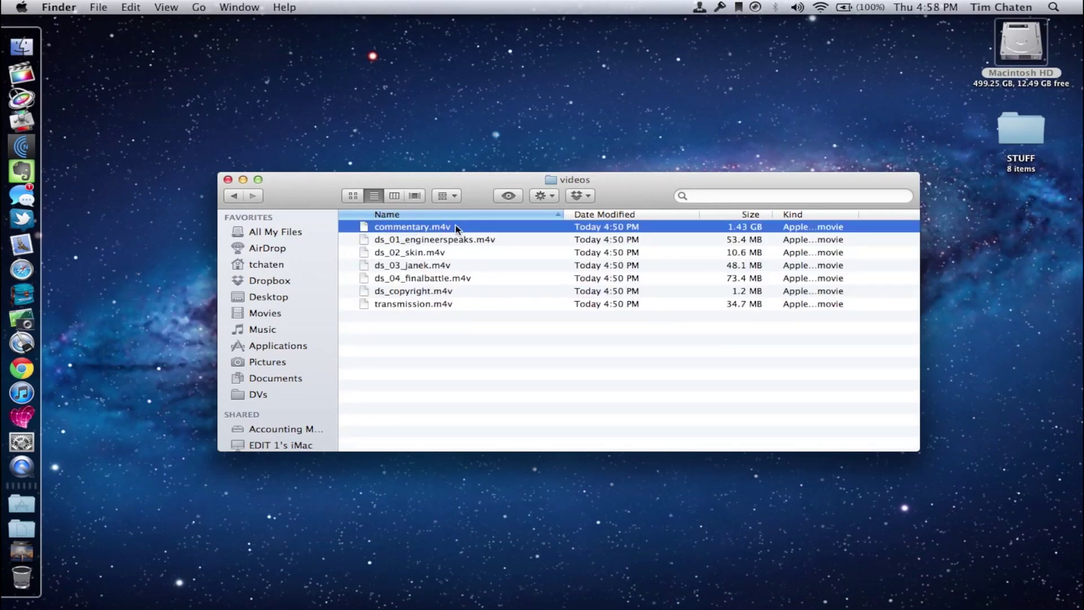
shift+click(451, 292)
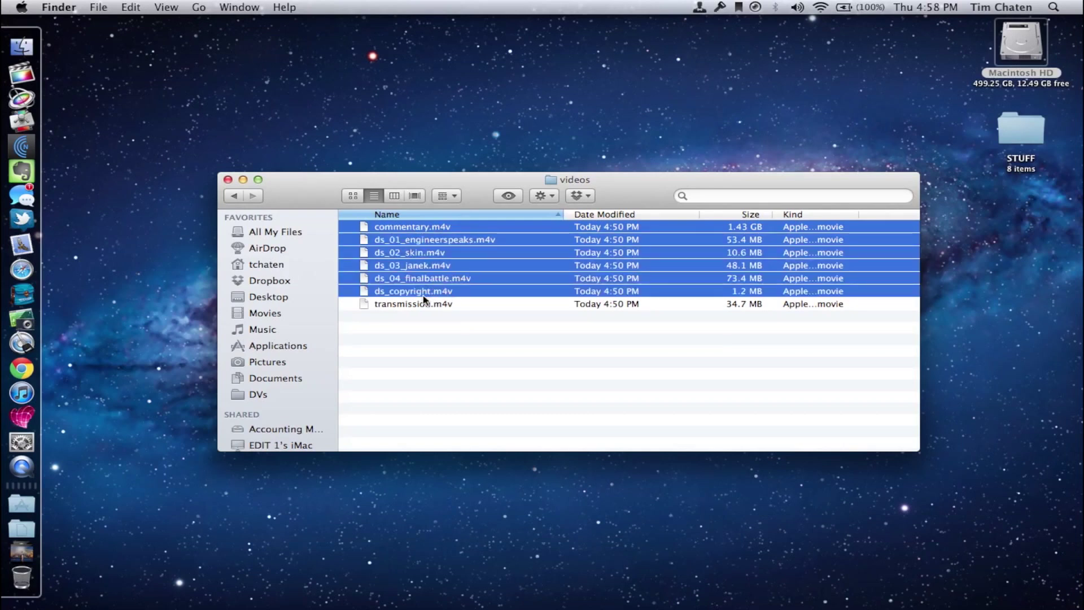
shift+click(443, 305)
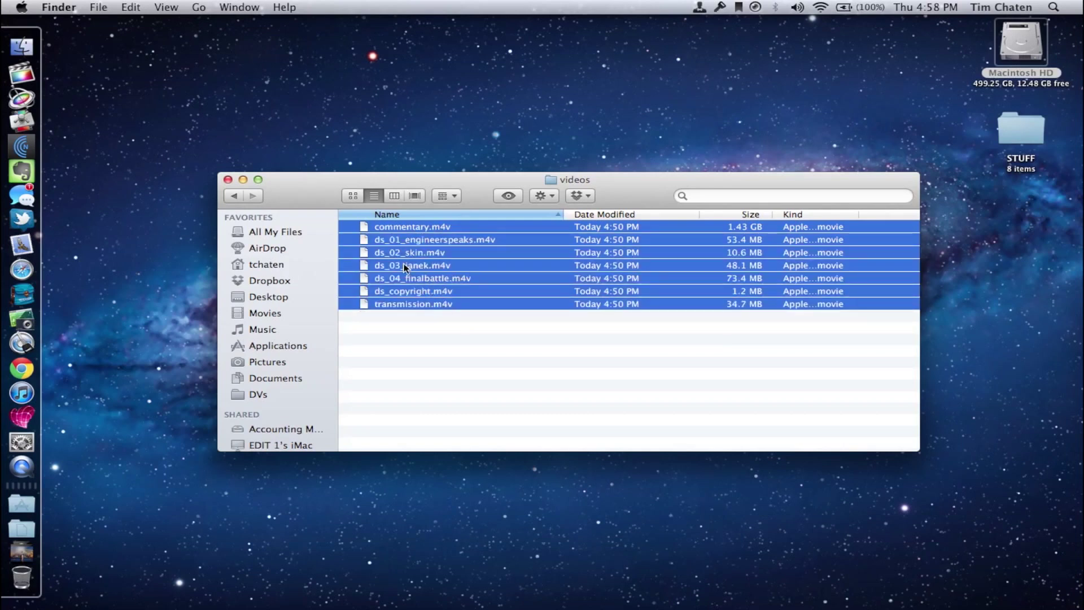
drag(412, 258, 82, 95)
key(super+Tab)
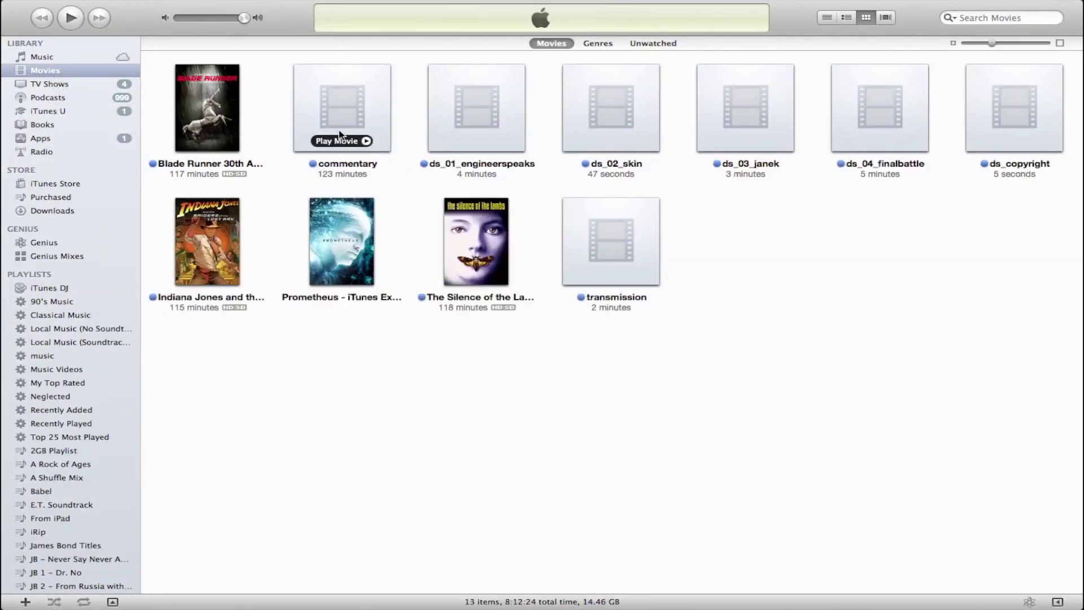
Step: Rename the commentary movie as Prometheus - Commentary
click(350, 104)
key(super+i)
text(Prometheus - Commentary)
click(677, 382)
Step: Rename the ds_01_engineerspeaks movie as Prometheus - DS 01 - Engineer Speaks
click(350, 107)
key(super+i)
key(Left)
key(super+v)
drag(397, 107, 483, 106)
text(DS 01 - E S)
click(686, 379)
Step: Rename the ds_02_skin movie as Prometheus - DS 2 - Skin
click(350, 108)
key(super+i)
text(Prometheus - DS 2 -)
key(Return)
Step: Rename the ds_03_janek movie as Prometheus - DS 3 - Janek
click(345, 113)
key(super+i)
text(Prometheus - DS 3 - Janek)
key(Return)
Step: Rename ds_04_finalbattle as Prometheus - DS 4 - Final Battle and ds_copyright as Prometheus - DS - Copyright
click(322, 87)
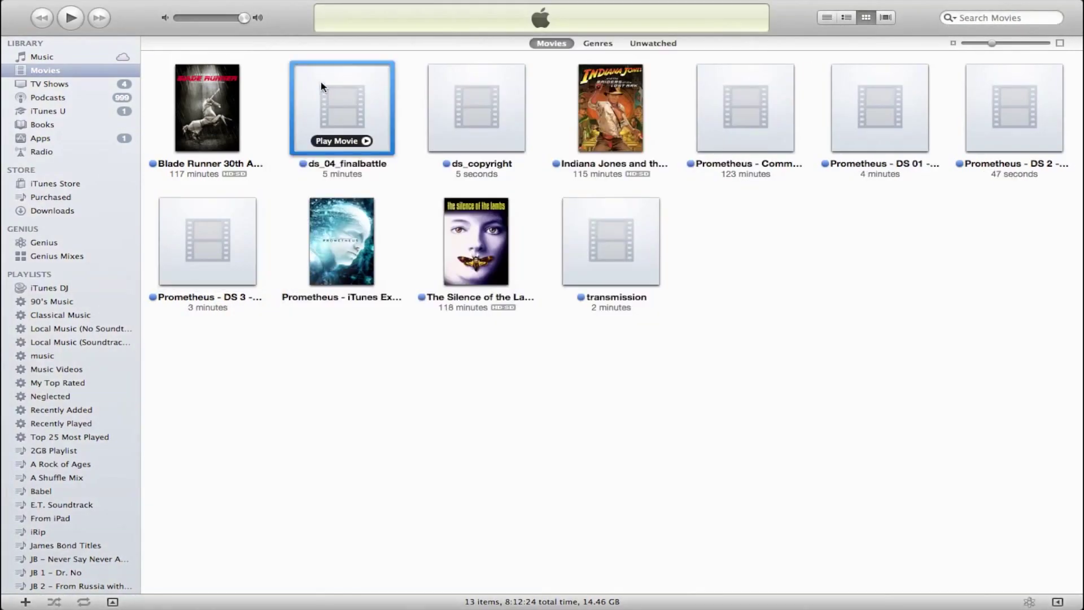
key(super+i)
text(Prometheus - DS 4 - Final Battle)
key(super+n)
text(Prometheus - DS - Copyright)
key(Return)
Step: Rename the transmission movie as Prometheus - Transmission
click(632, 250)
key(super+i)
click(659, 75)
click(509, 205)
click(685, 379)
Step: Change DS 01 to DS 1 in the name of the Prometheus Engineer Speaks movie
click(720, 110)
key(super+i)
click(417, 106)
key(BackSpace)
key(Return)
Step: Give the seven Prometheus extras movies the Prometheus cover as shared artwork and set their genre to iTunes Extras
super+click(462, 221)
key(super+i)
click(995, 405)
key(super+v)
click(789, 467)
text(iTunes Extras)
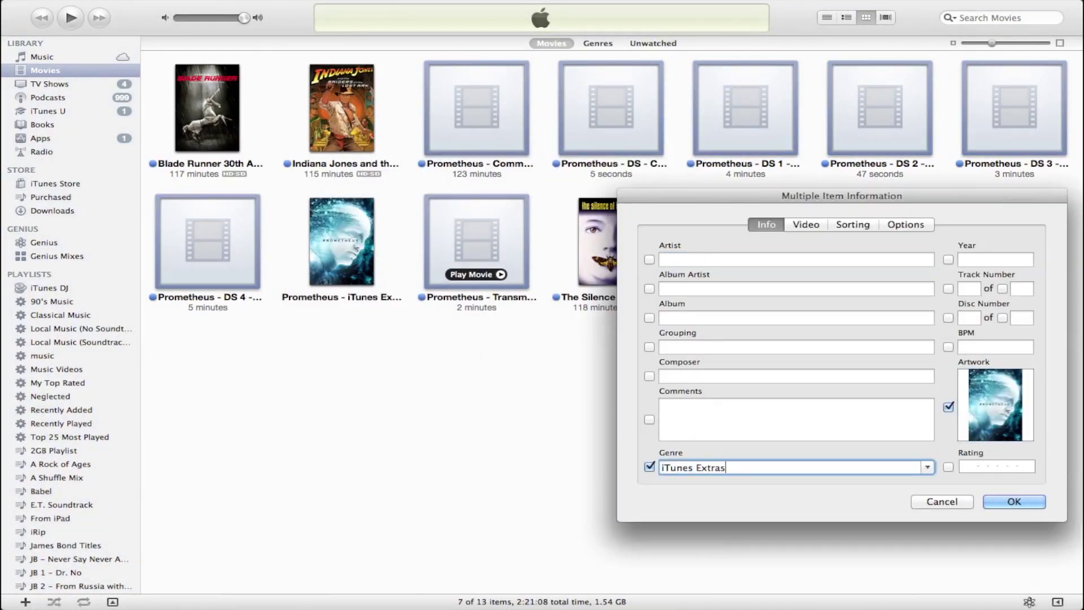
Step: Set the year to 2012 and the track total to 7 for the seven movies, and apply the shared information
click(995, 260)
text(2012)
click(1022, 288)
text(7)
key(Return)
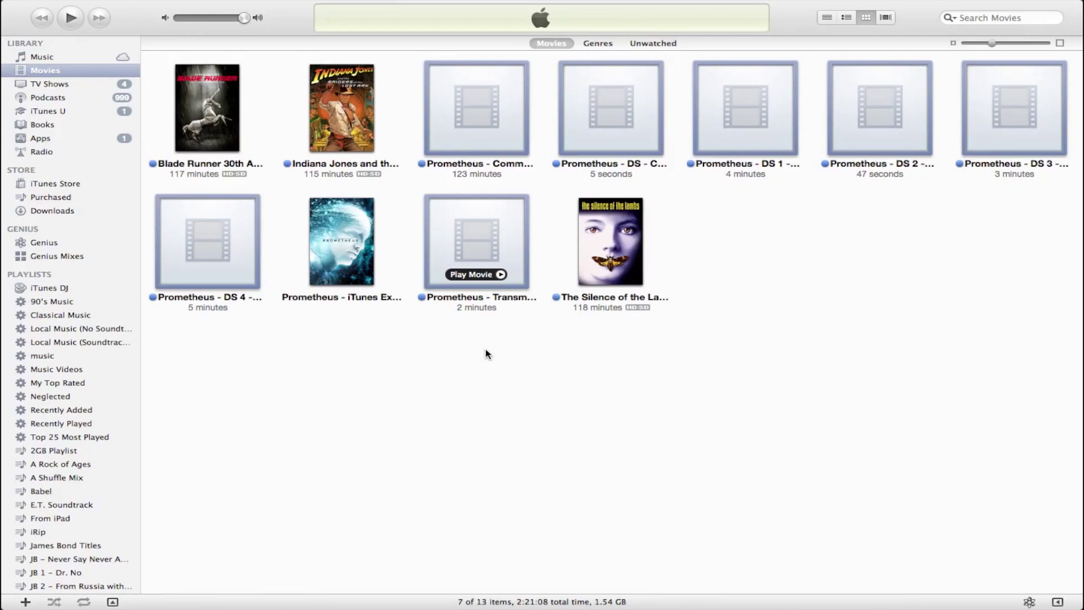
Step: Switch to Finder and go up from the Prometheus copy.zip folder to the Movies folder
key(super+Tab)
key(super+Tab)
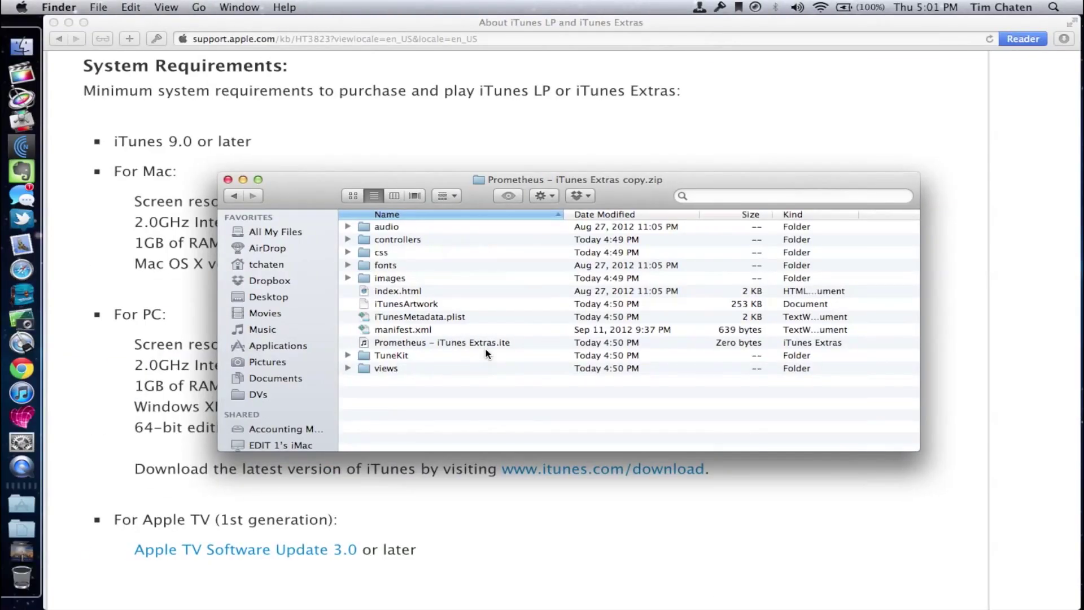
key(super+Up)
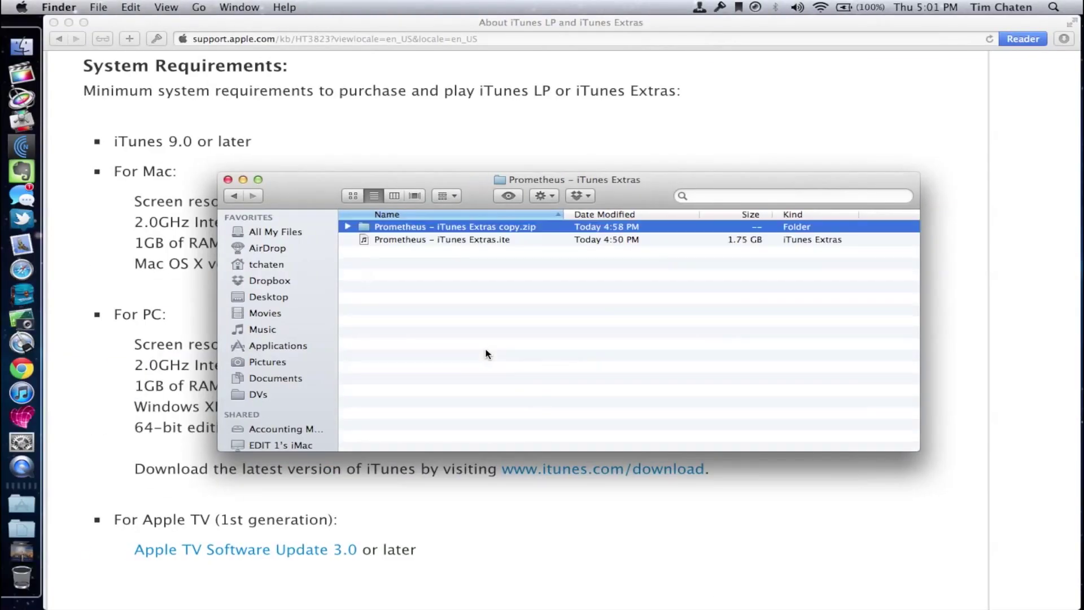
key(super+Up)
Step: Examine the Prometheus extras folders inside Movies, including the Prometheus - iTunes Extras folder
key(Up)
key(Up)
key(Up)
key(Up)
key(Up)
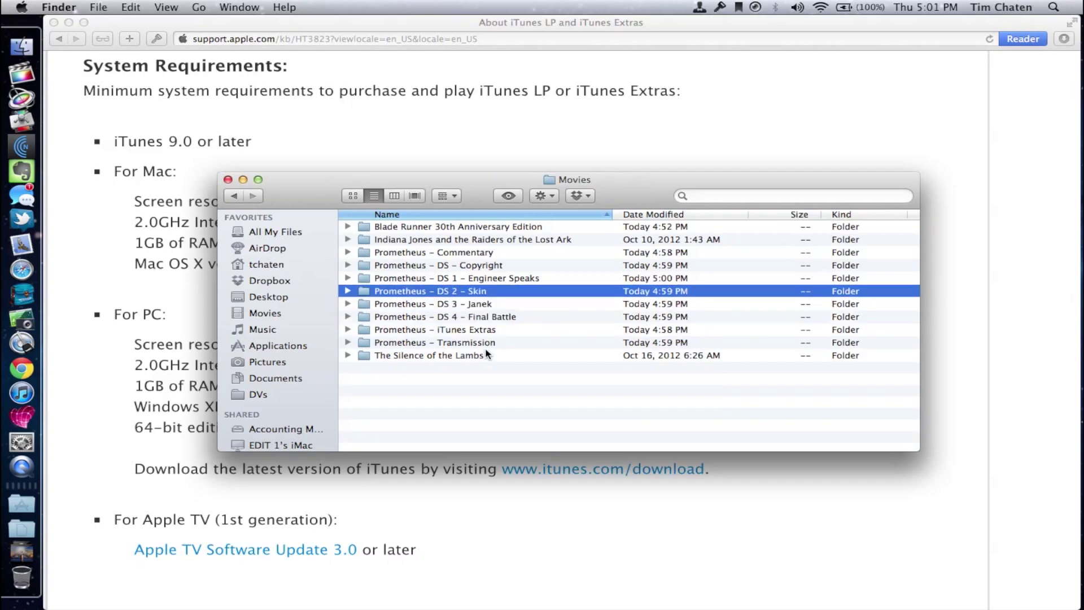
key(Down)
key(Down)
key(Down)
key(Down)
key(Down)
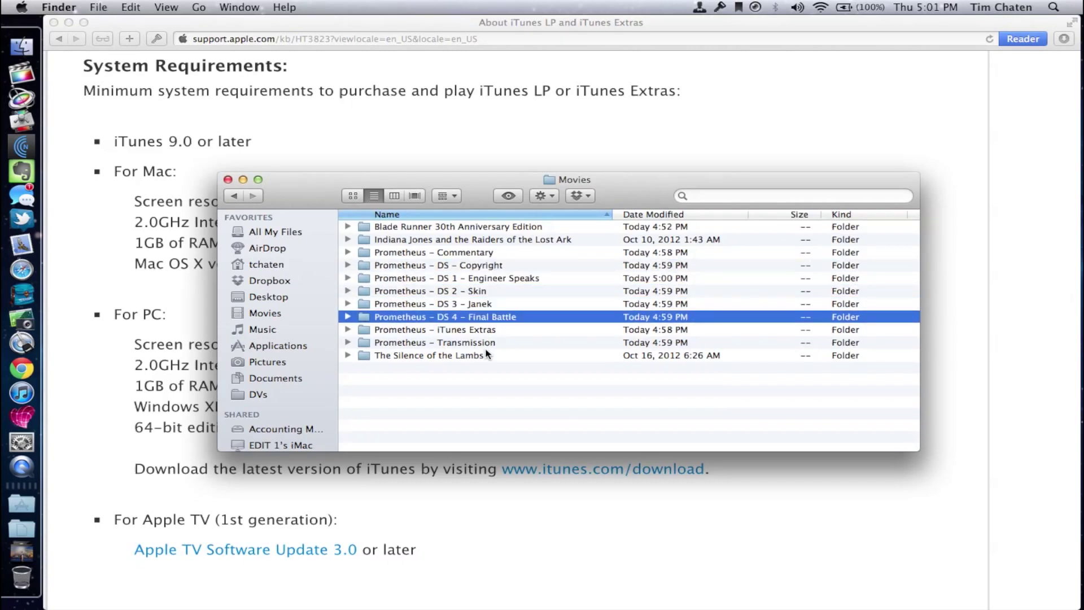
key(Up)
key(Down)
key(super+Down)
key(super+Up)
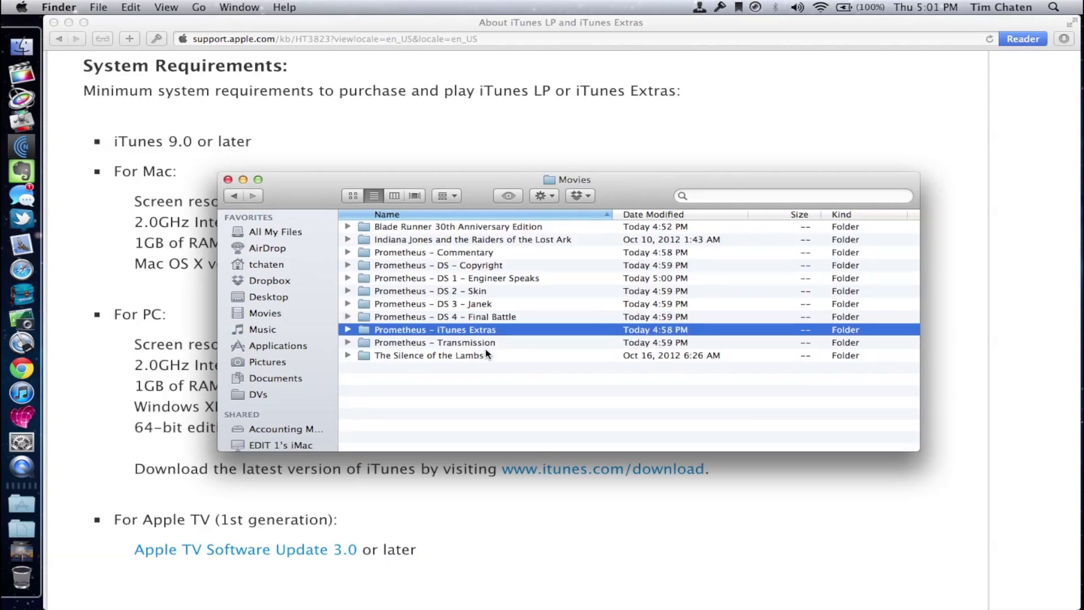
Step: Examine the iTunes Extras file in the Indiana Jones and the Raiders of the Lost Ark folder, and return to Movies
key(Up)
key(Up)
key(Up)
key(Up)
key(Up)
key(Up)
key(Up)
key(super+Down)
key(Down)
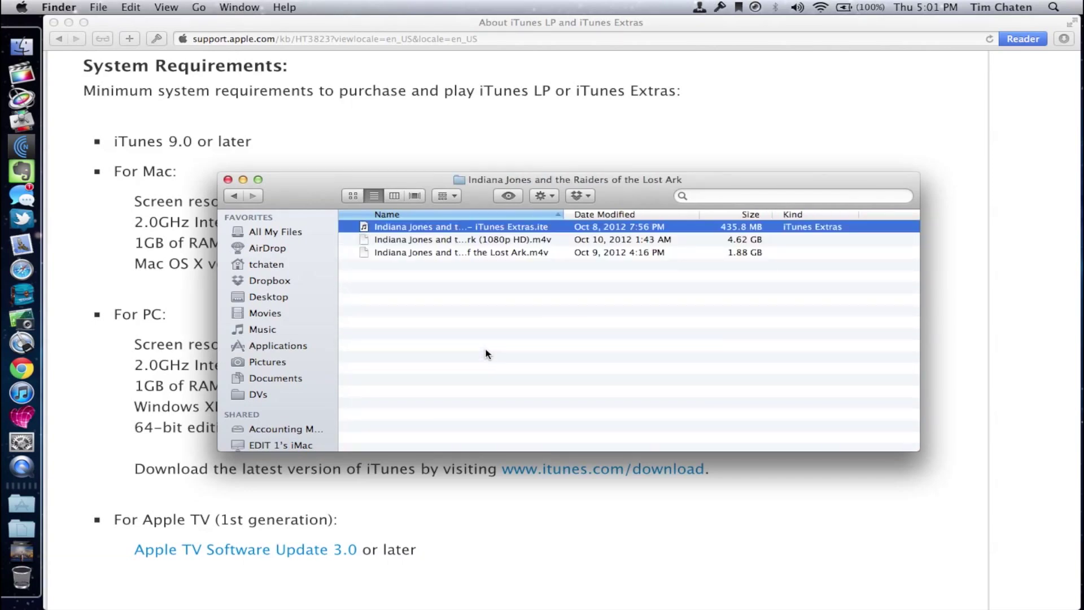
key(super+Up)
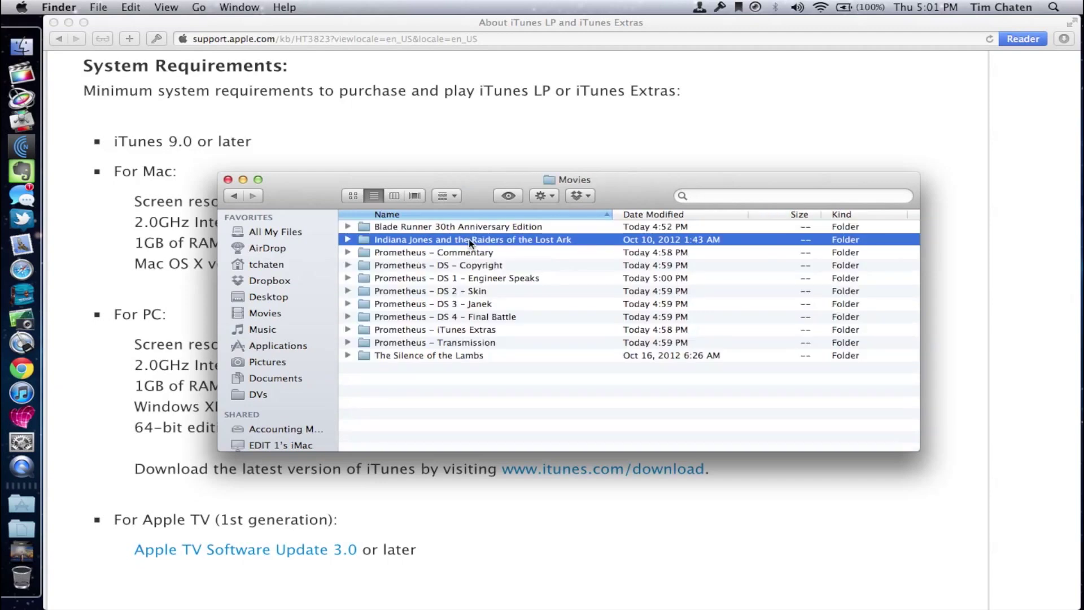
Step: In the Blade Runner 30th Anniversary Edition folder, change the iTunes Extras copy's extension to .zip and accept the new extension
key(Up)
key(super+Down)
key(Down)
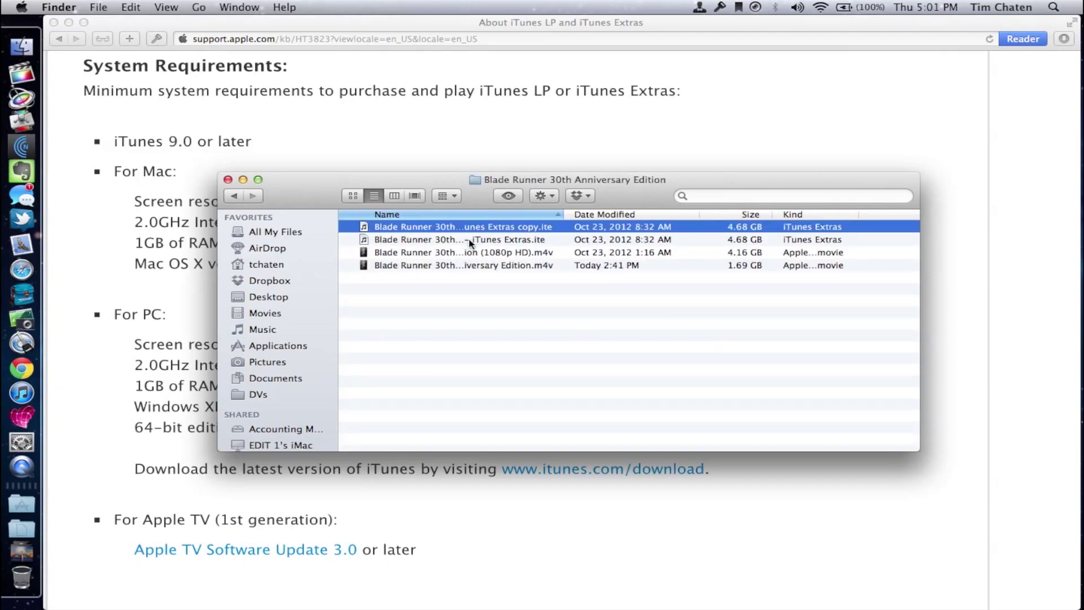
key(Return)
click(461, 237)
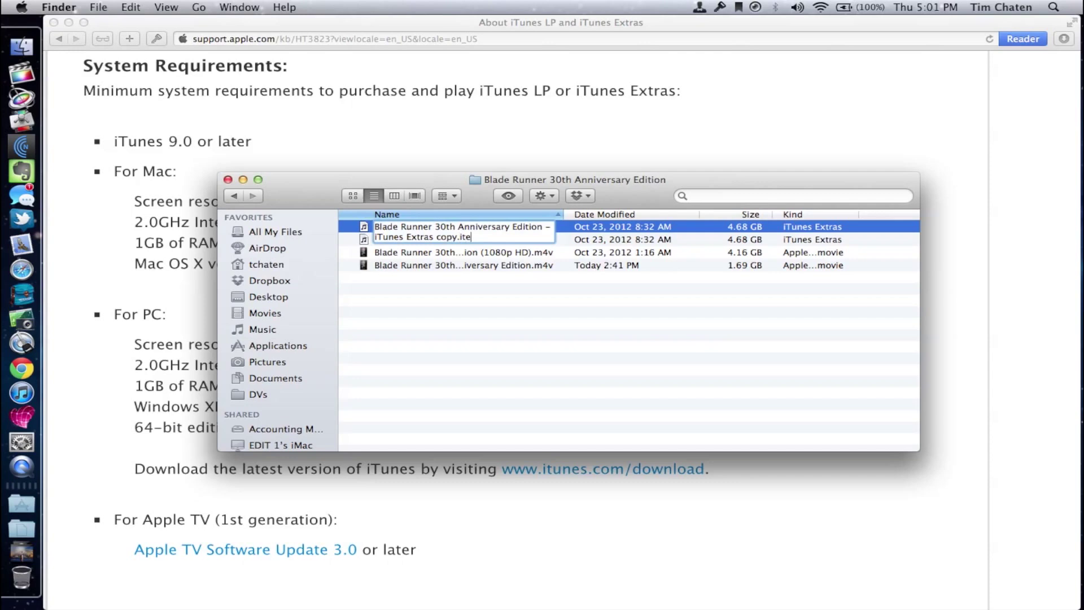
text(zip)
key(Return)
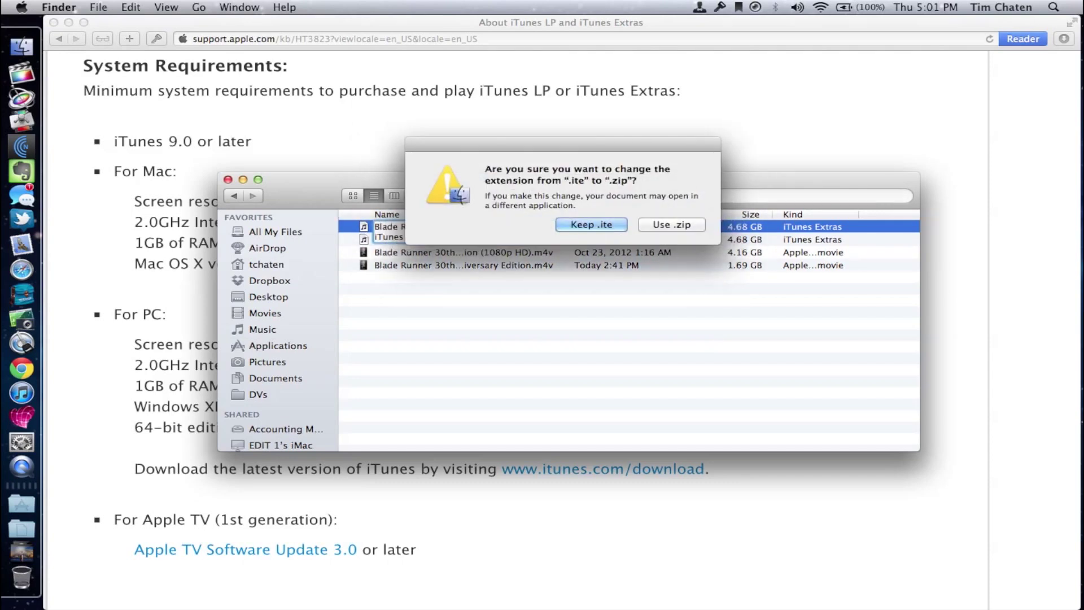
click(656, 225)
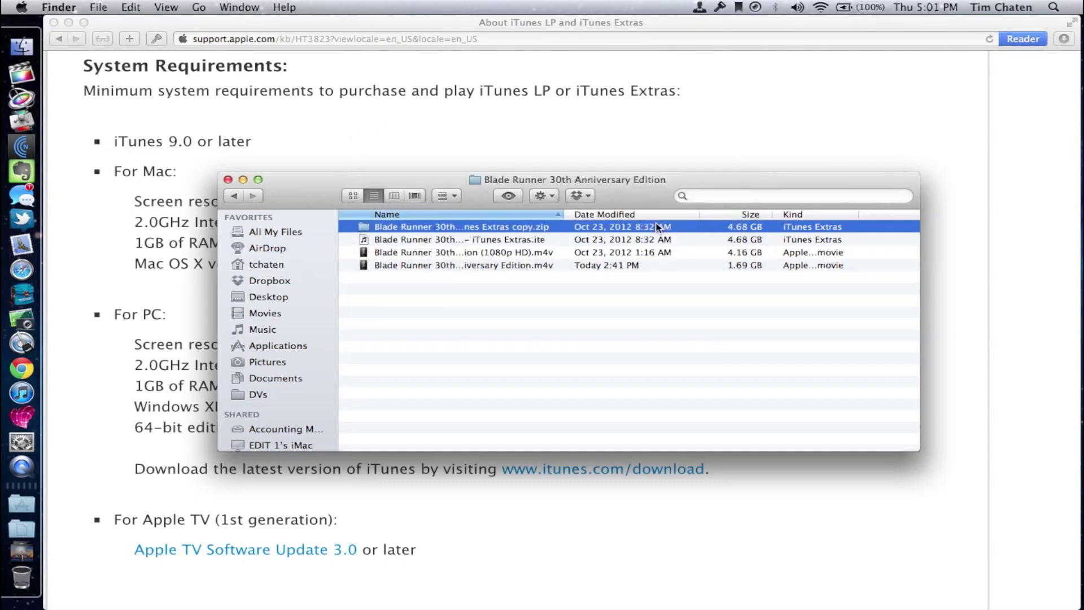
Step: Examine the videos and audio folders inside the Blade Runner 30th Anniversary Edition iTunes Extras copy.zip folder
key(super+Down)
click(401, 355)
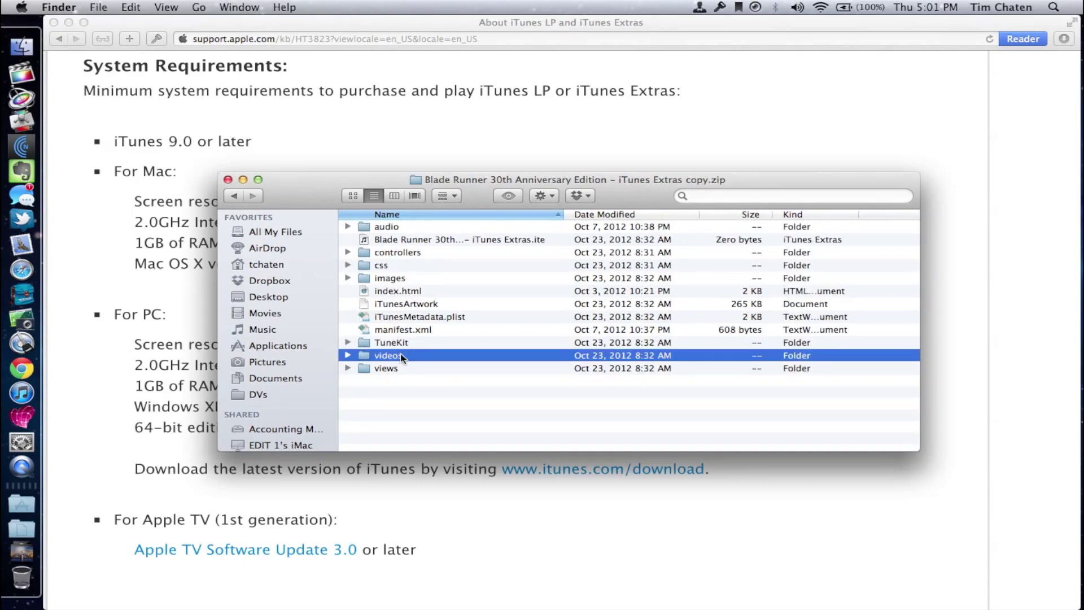
key(super+Down)
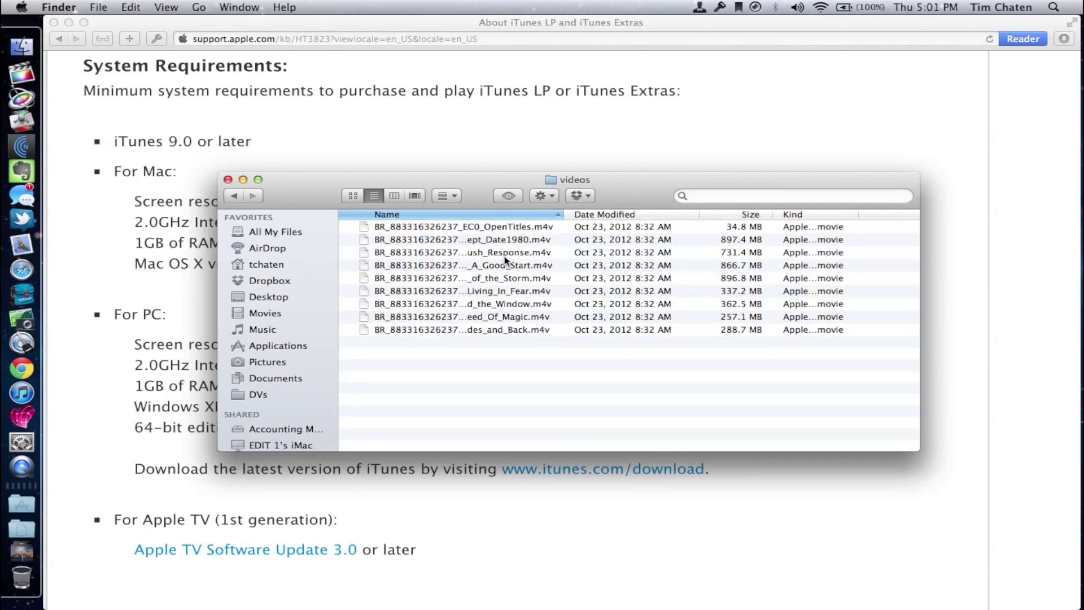
key(super+Up)
click(445, 224)
key(super+Down)
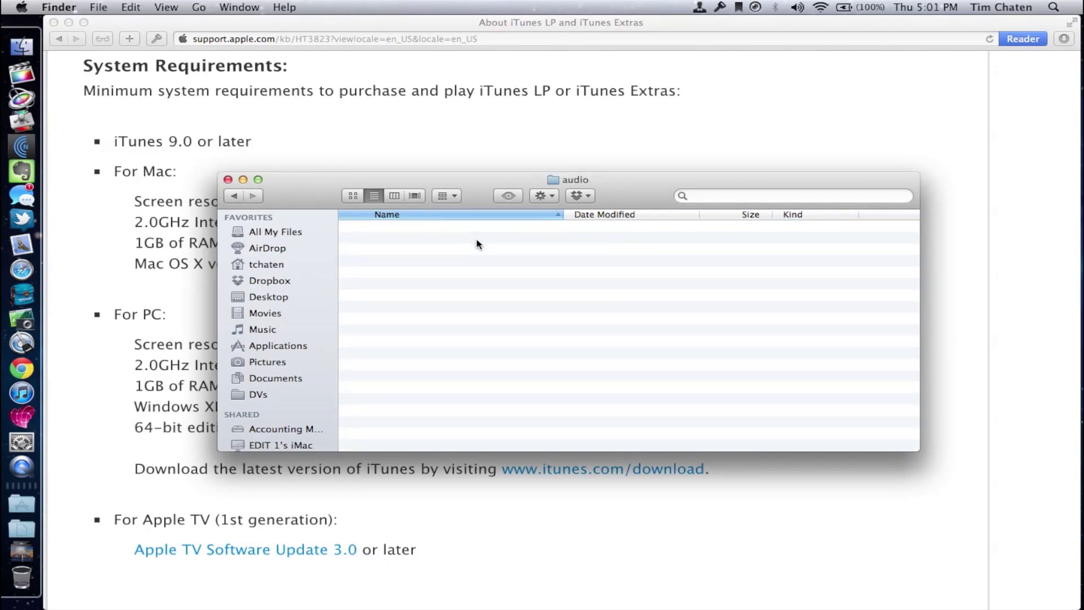
key(super+Up)
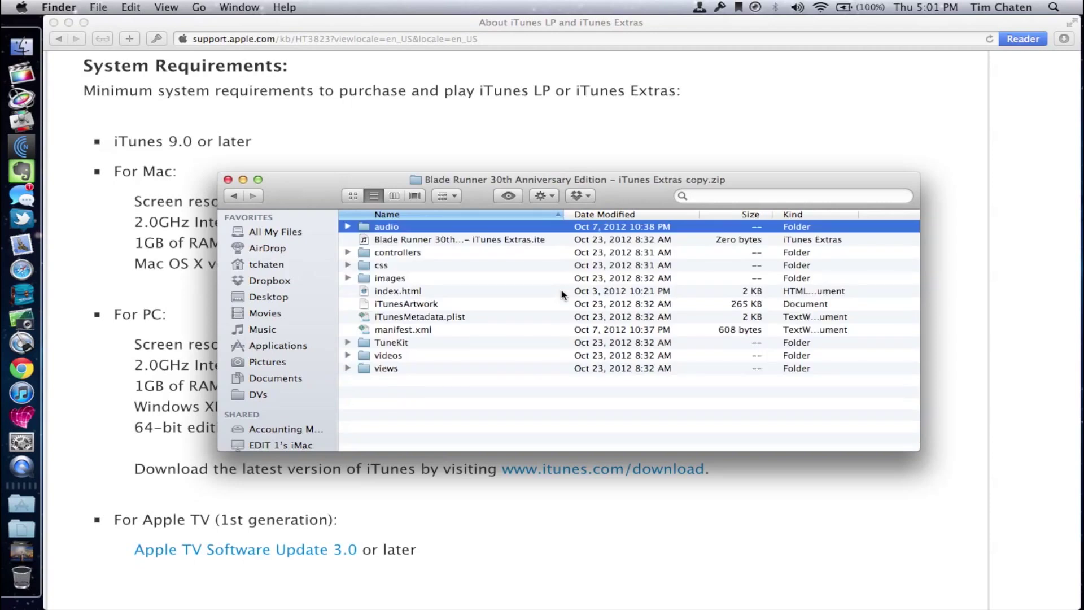
Step: Close the Blade Runner extras folder window and switch to the Movies library in iTunes
key(super+w)
key(super+Tab)
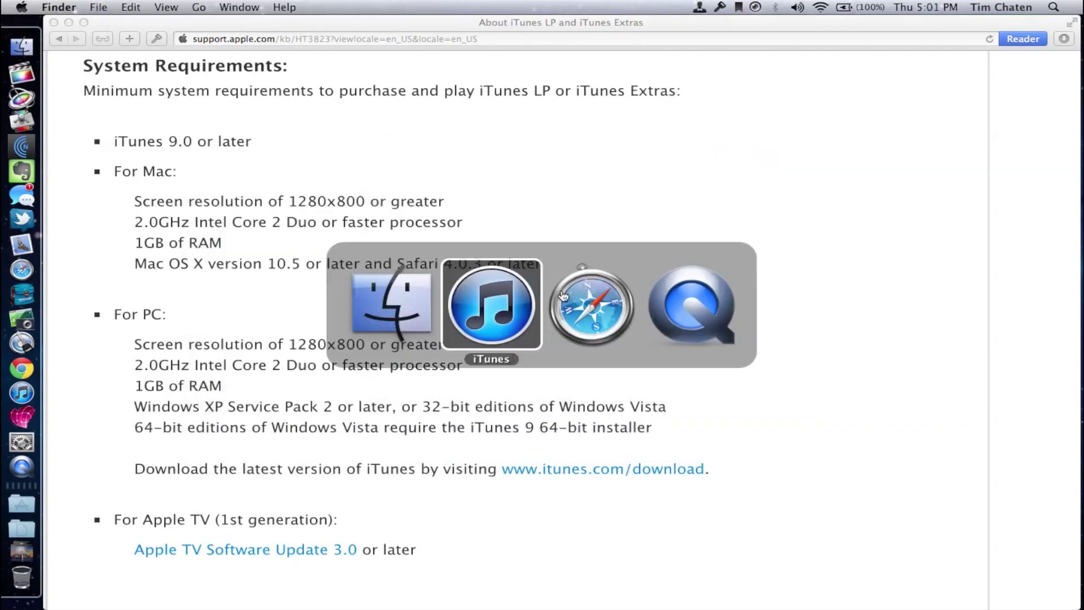
key(Escape)
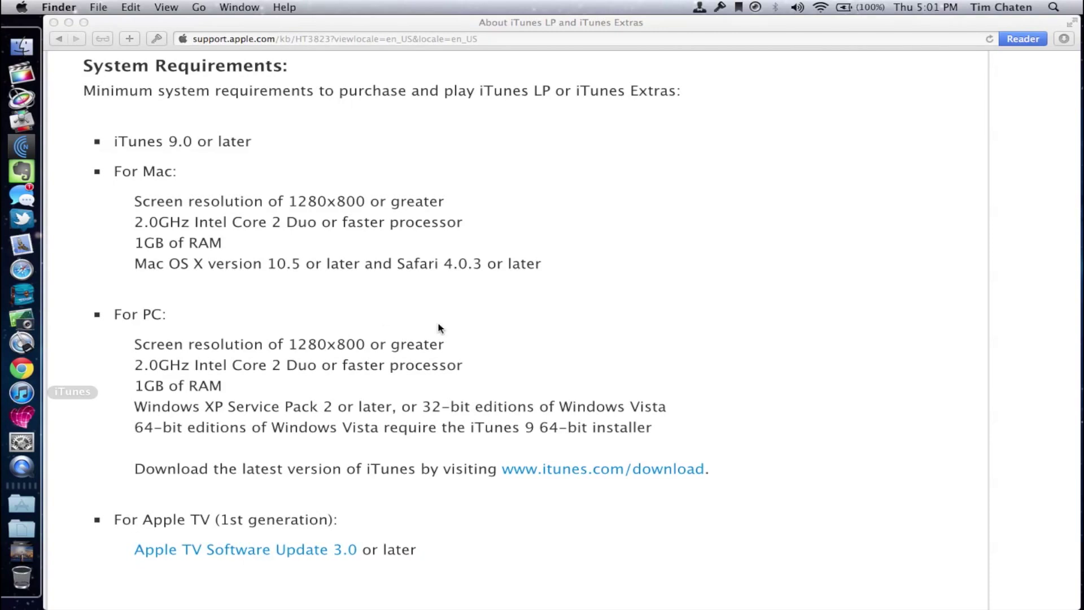
key(ctrl+Right)
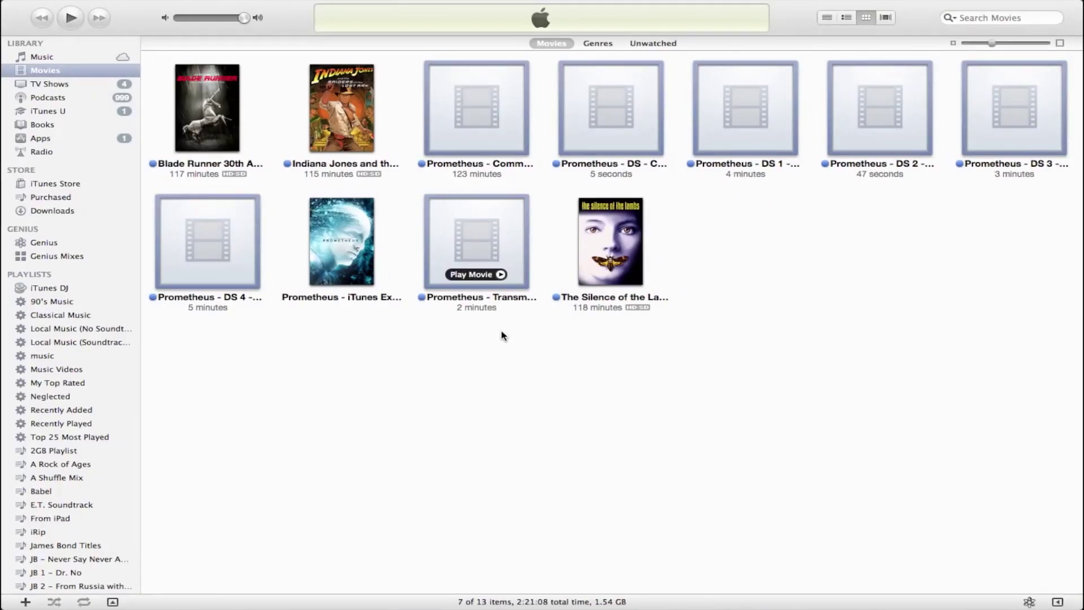
key(super+Tab)
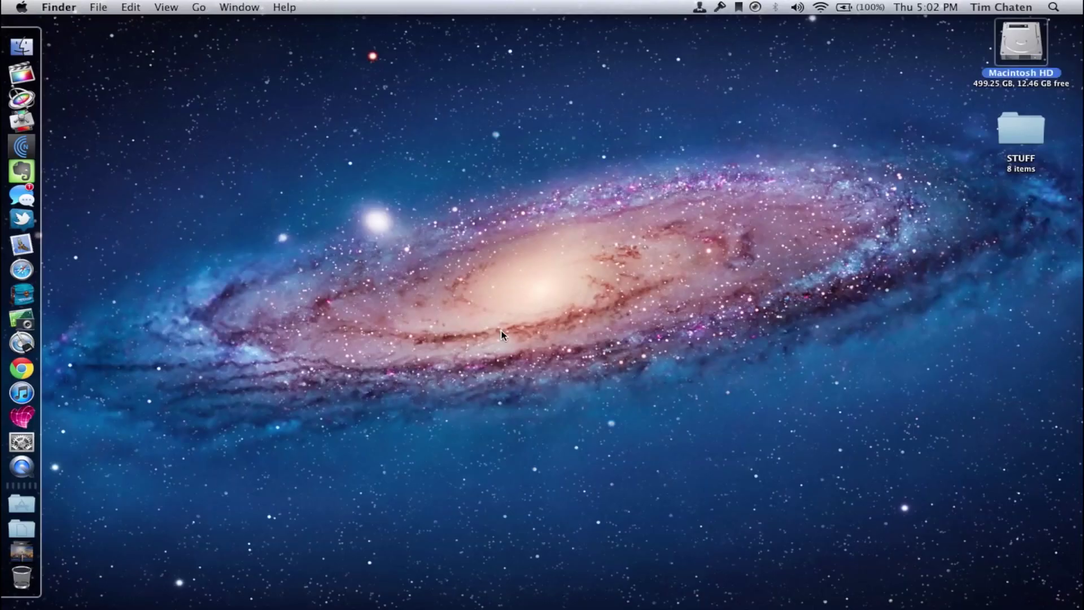
key(super+Tab)
click(501, 336)
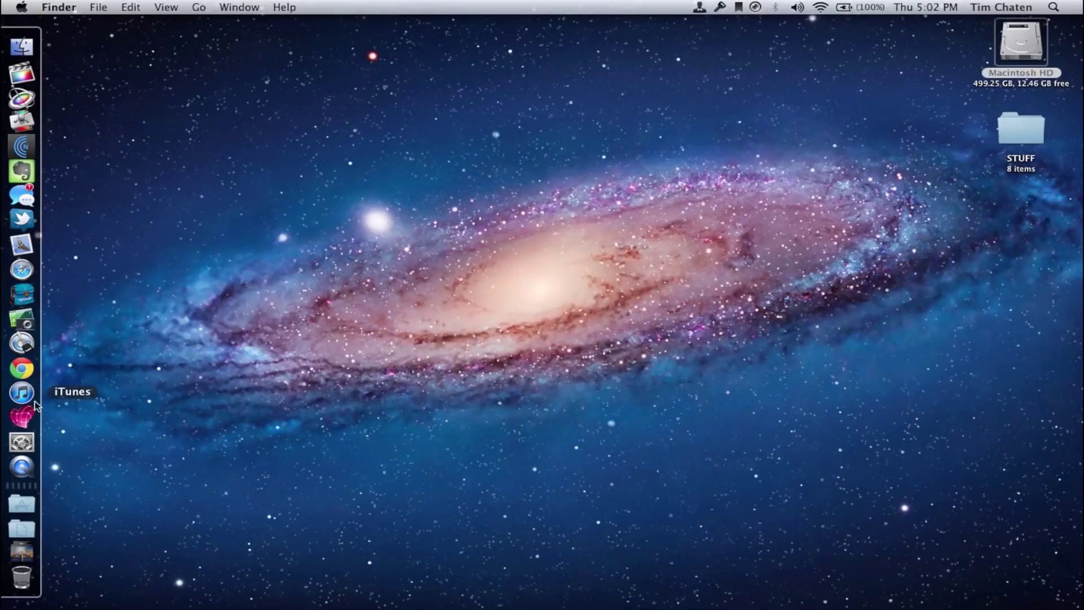
key(super+Tab)
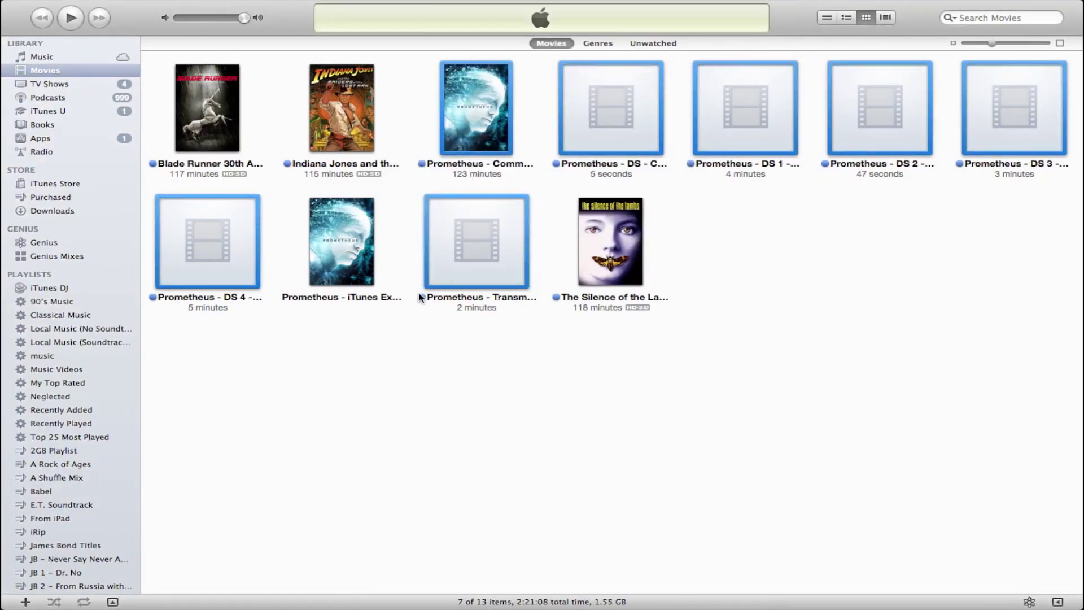
Step: Create a playlist from the selected Prometheus bonus videos and name it Prometheus Extras
click(100, 7)
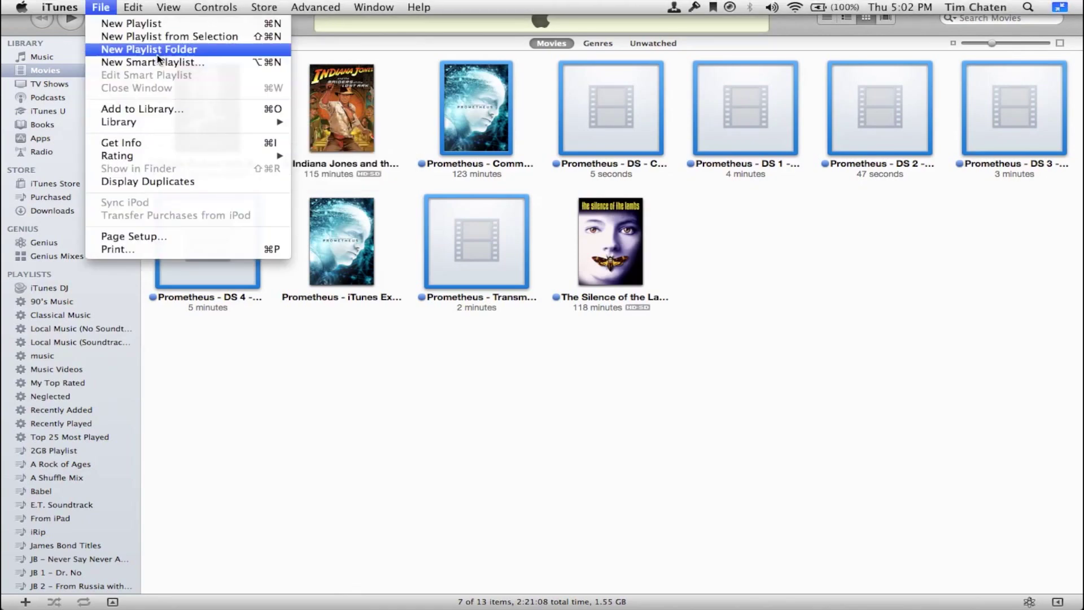
click(161, 36)
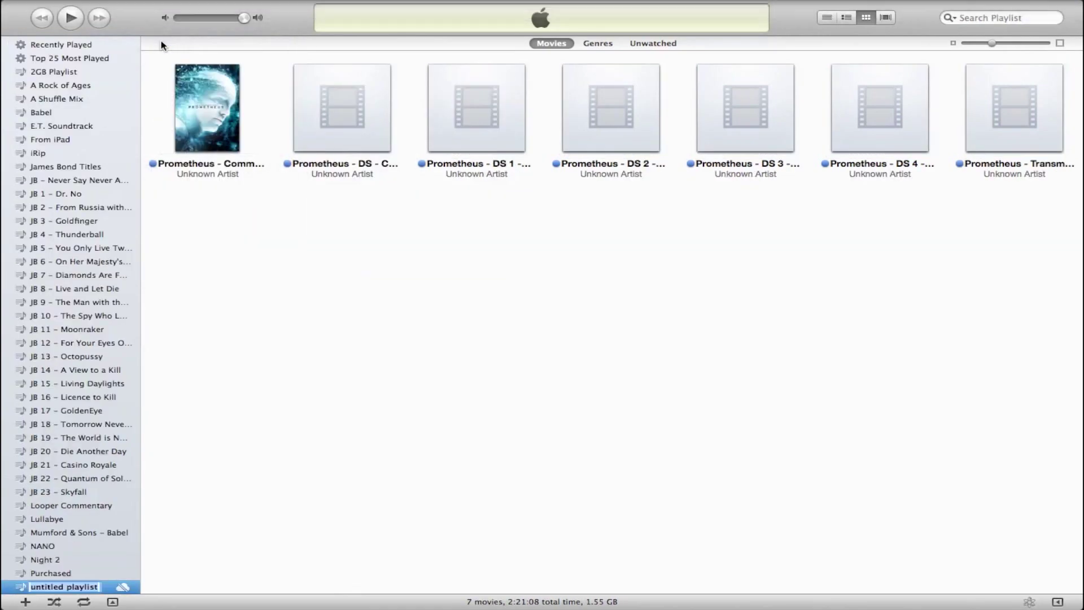
text(Prometheus)
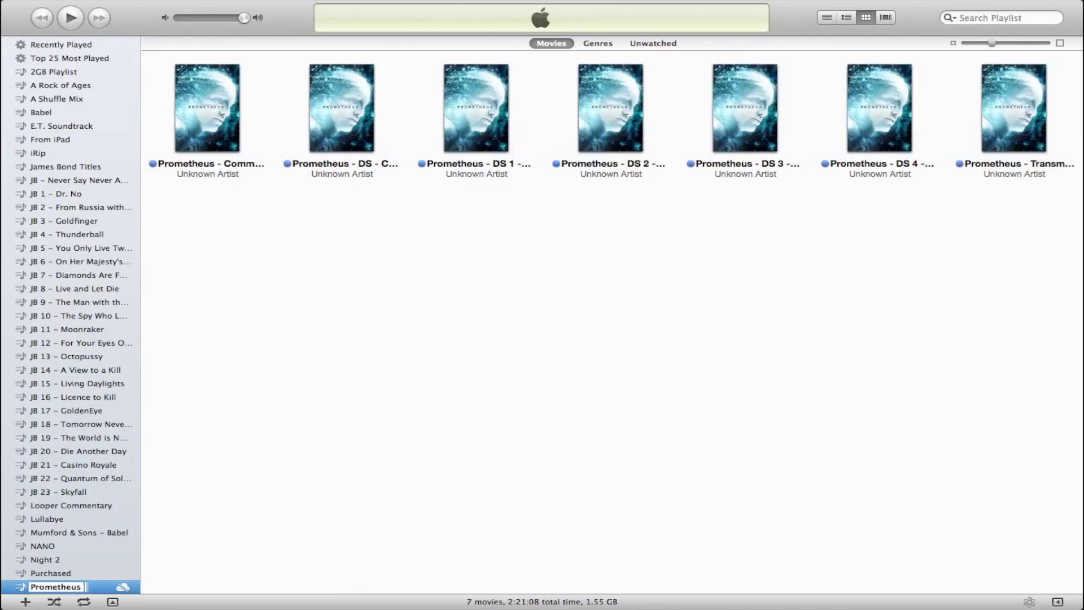
text( Extras)
key(Return)
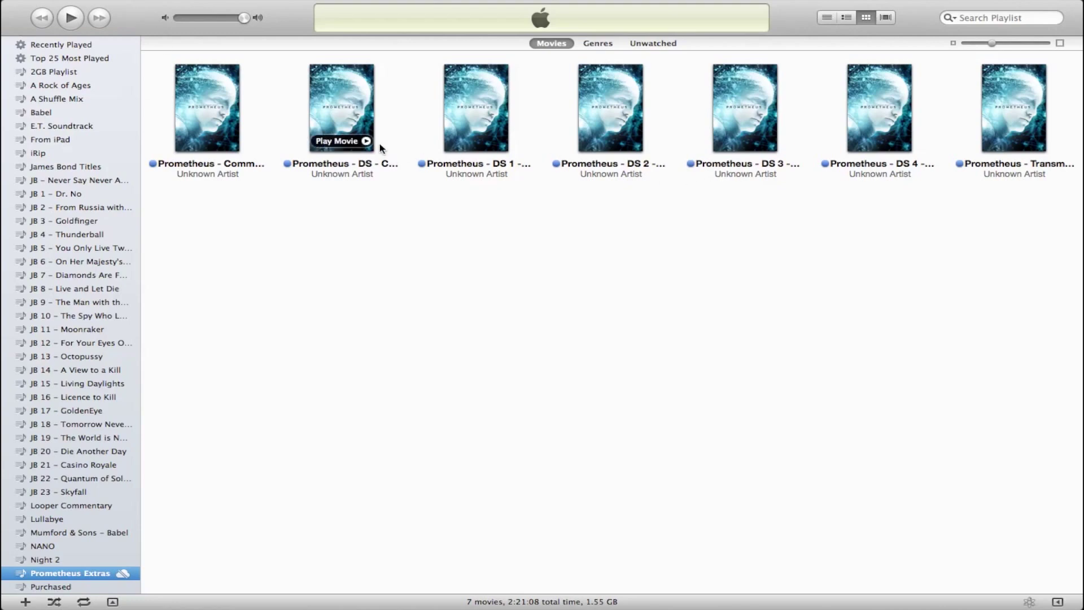
click(346, 116)
key(super+a)
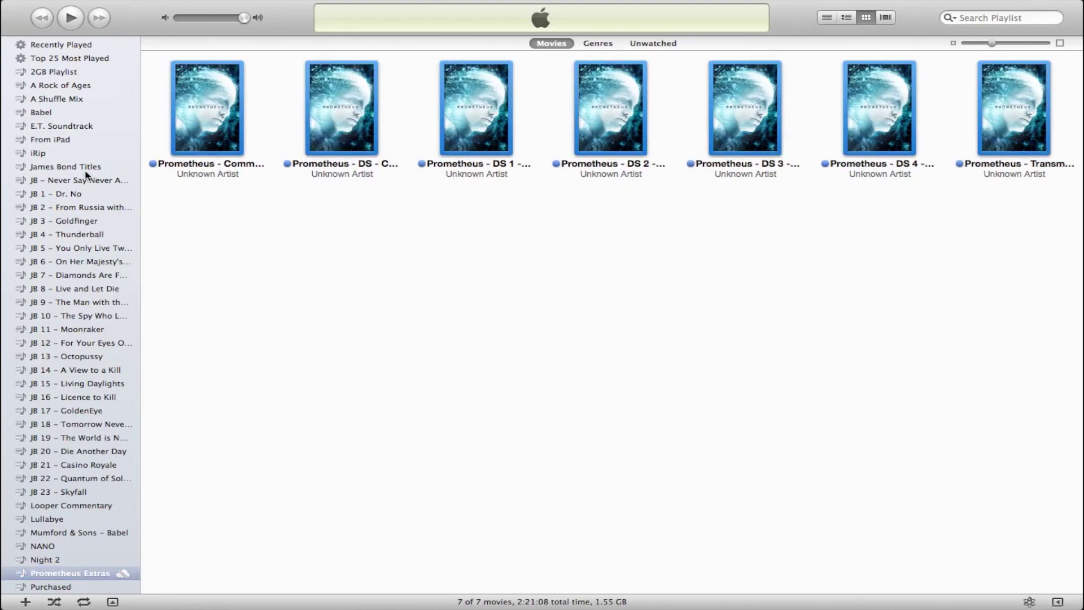
scroll(85, 177, up, 10)
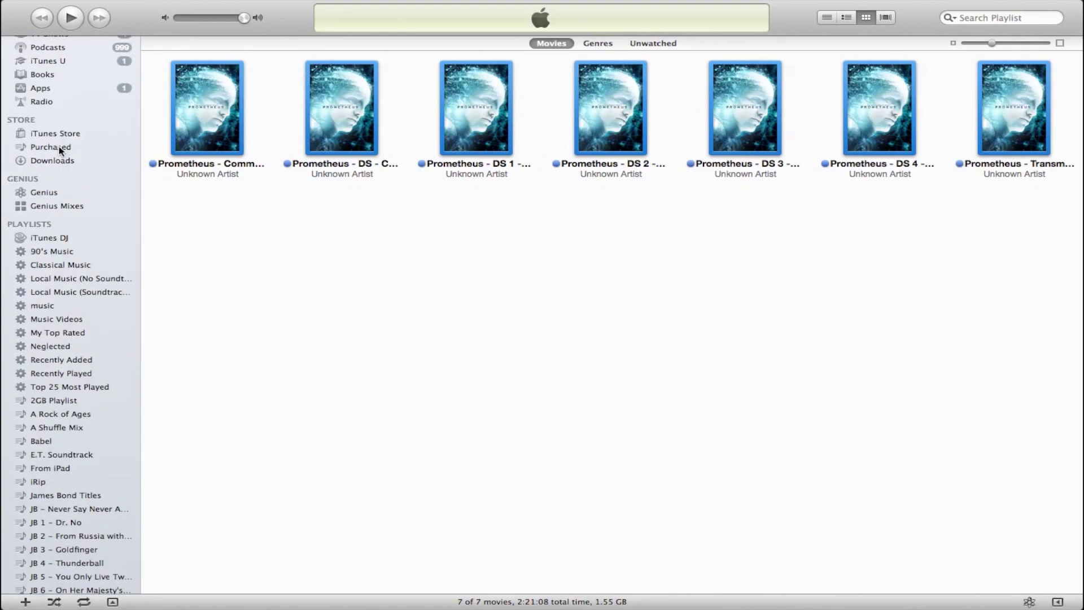
click(272, 219)
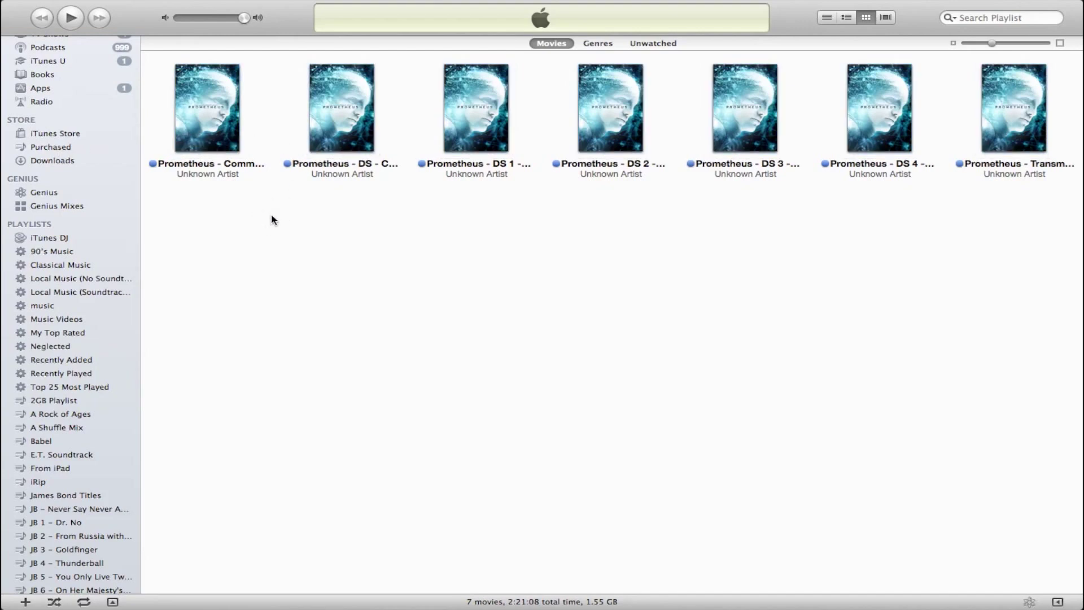
Step: Examine the summary details and video dimensions of Prometheus - Commentary and Prometheus - DS 1 - Engineer Speaks
mouse_move(169, 146)
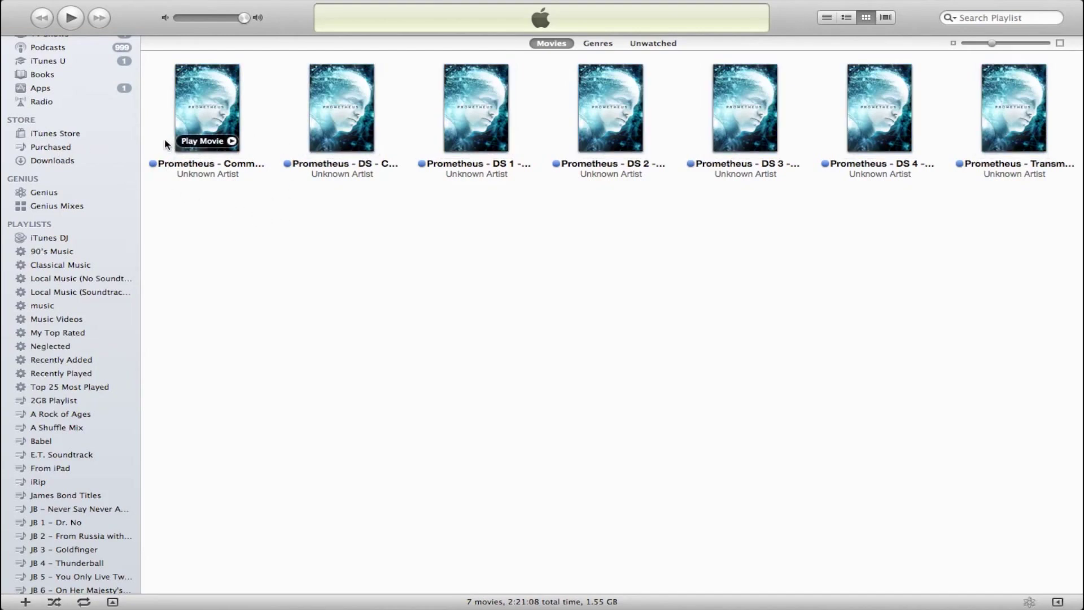
click(213, 108)
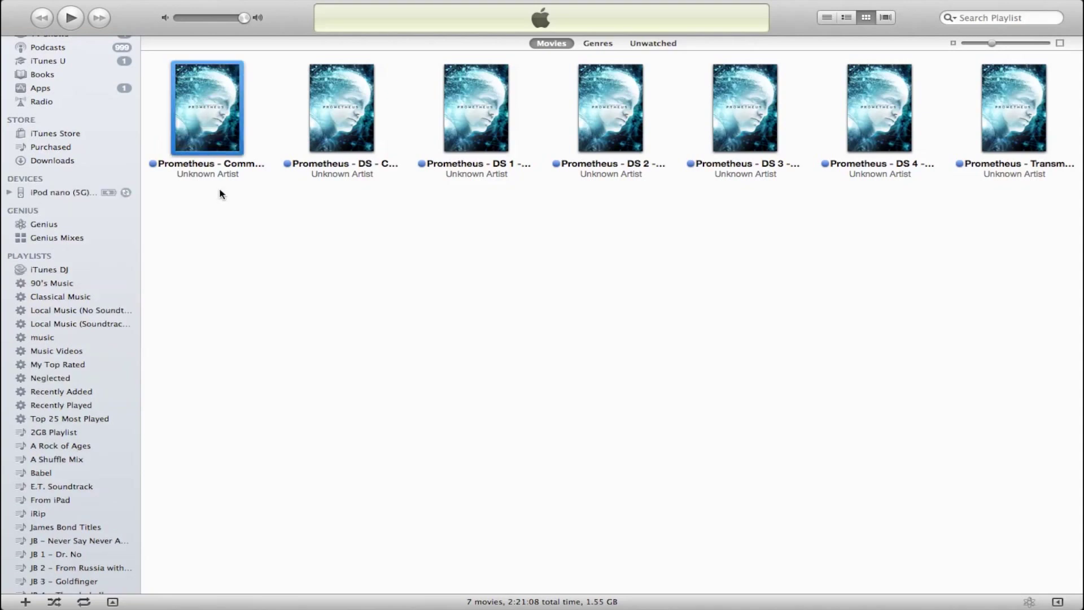
key(super+i)
click(372, 75)
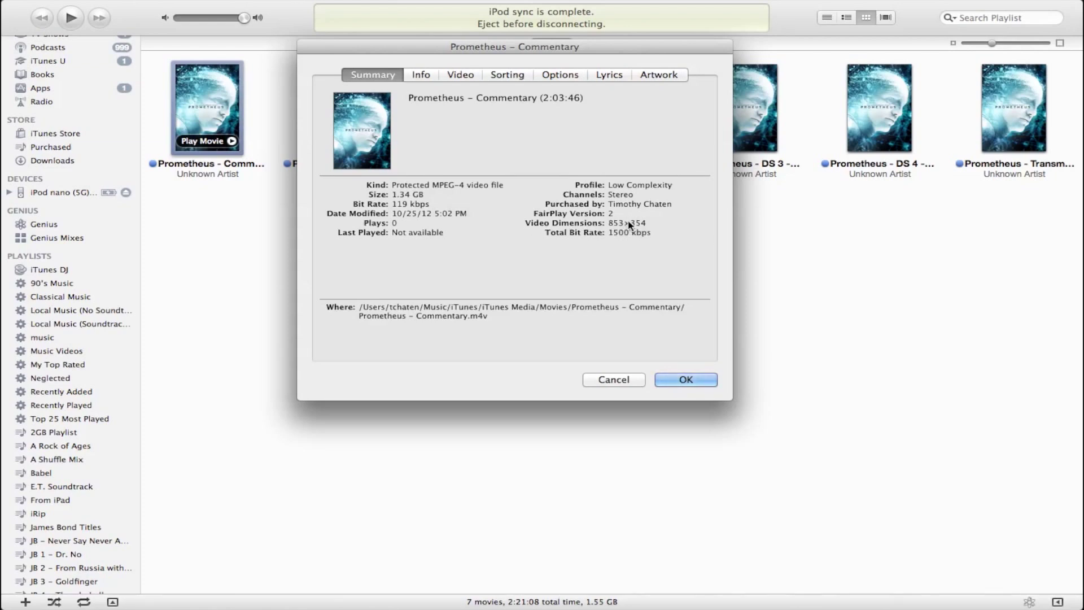
click(688, 379)
click(358, 85)
click(483, 114)
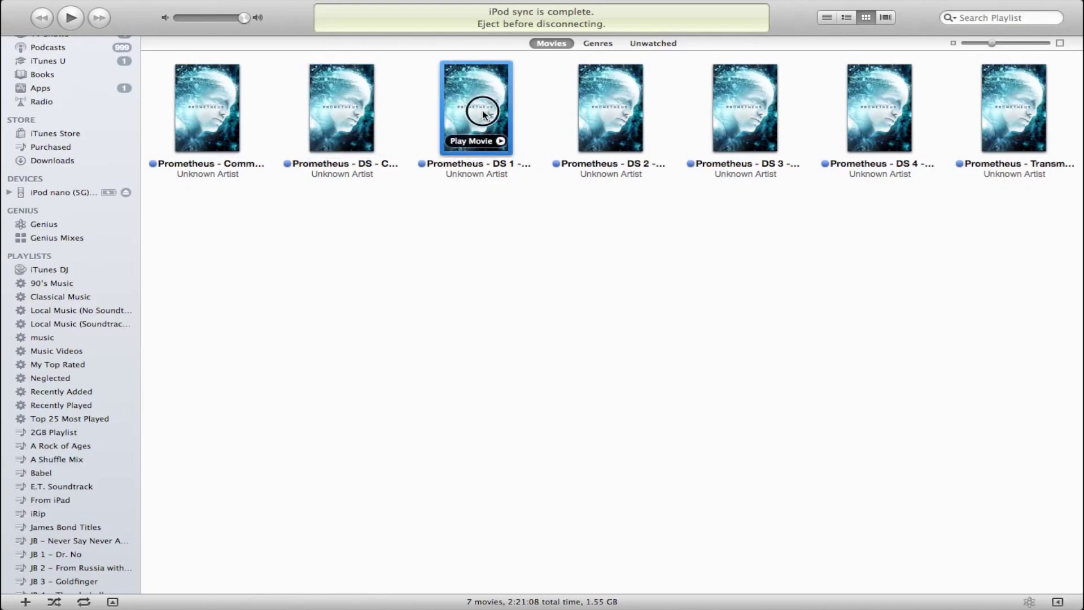
key(super+i)
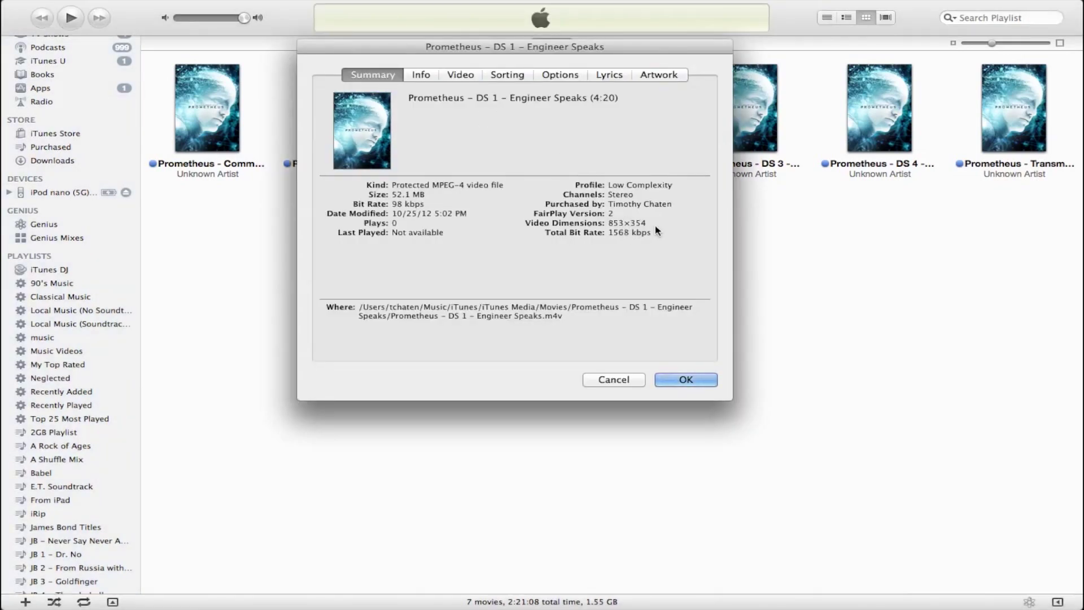
click(687, 379)
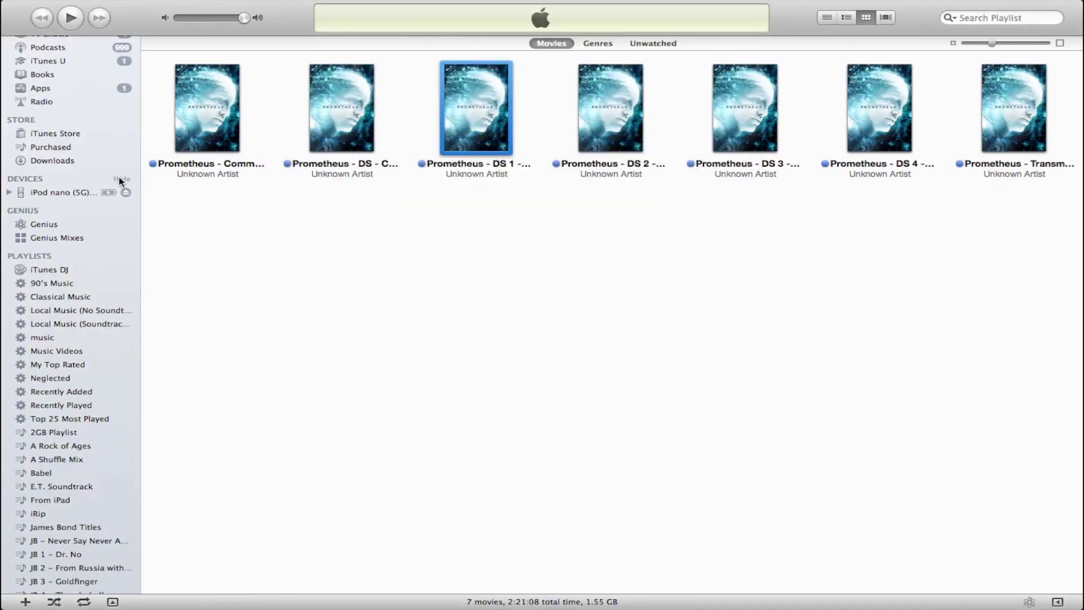
Step: In the iPod nano's movie sync settings, deselect the individually chosen movies, include the Prometheus Extras playlist and apply the sync
click(87, 192)
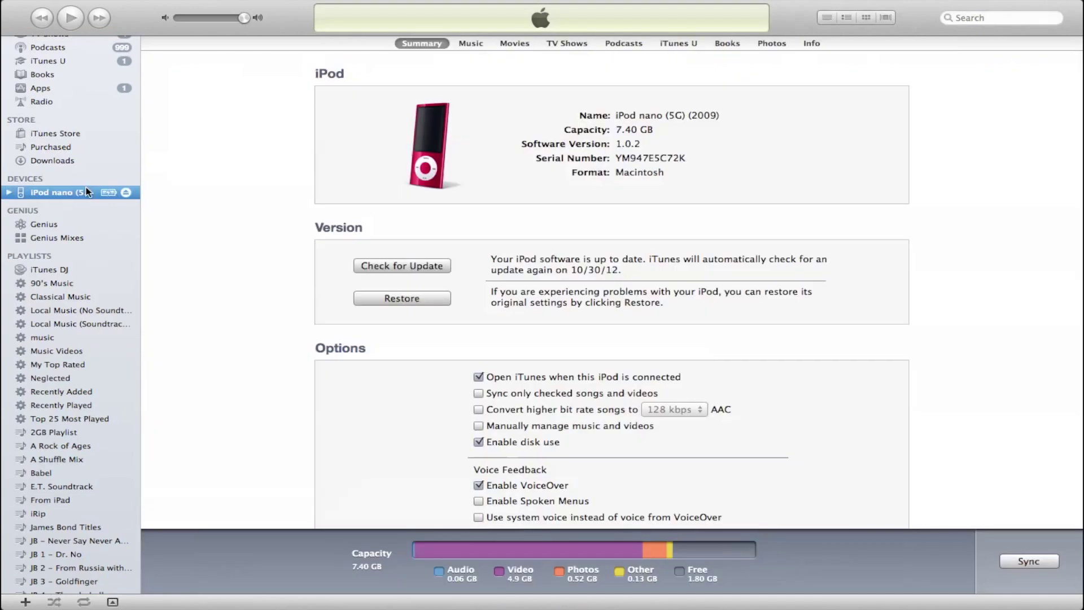
click(507, 46)
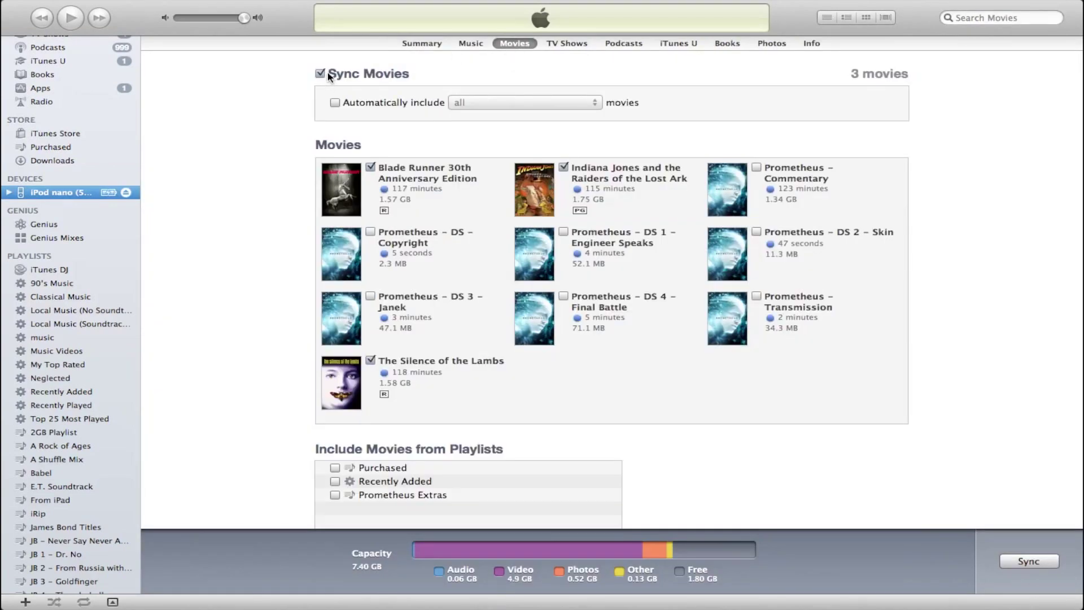
scroll(256, 412, down, 3)
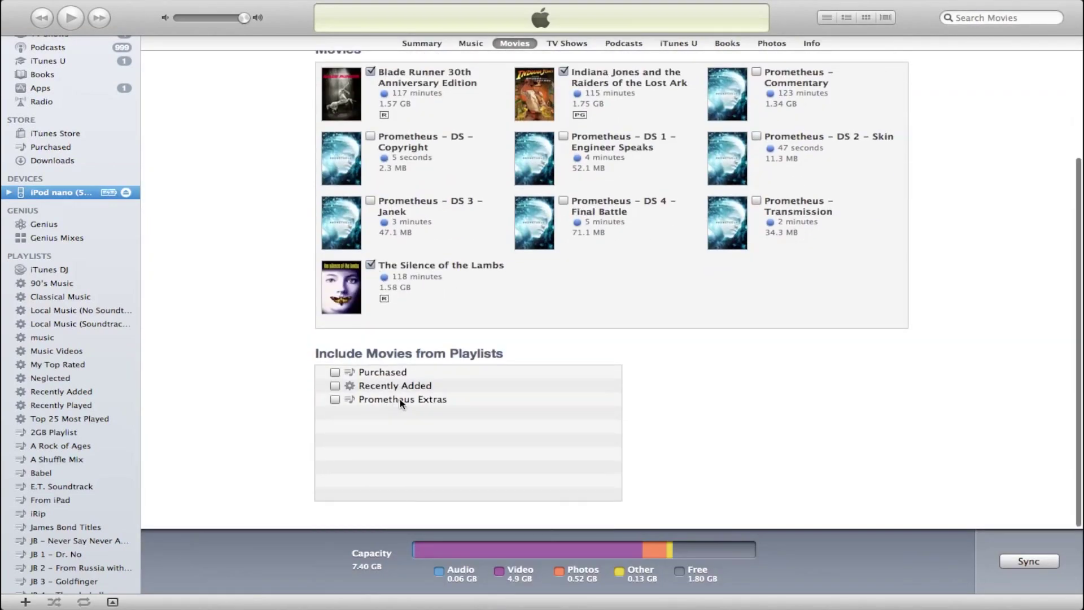
click(335, 399)
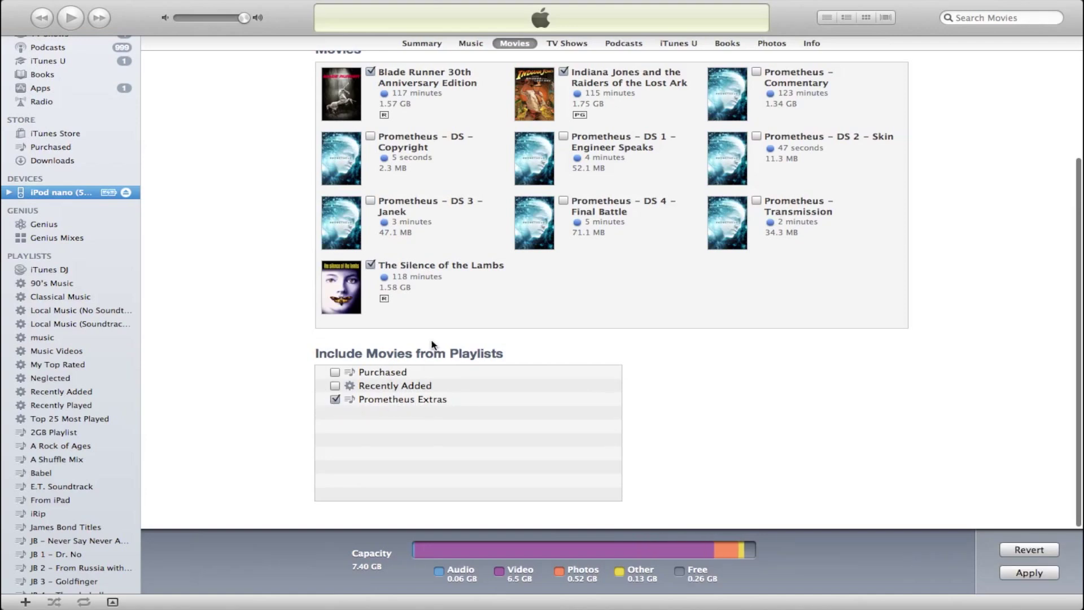
scroll(505, 297, up, 1)
click(1029, 573)
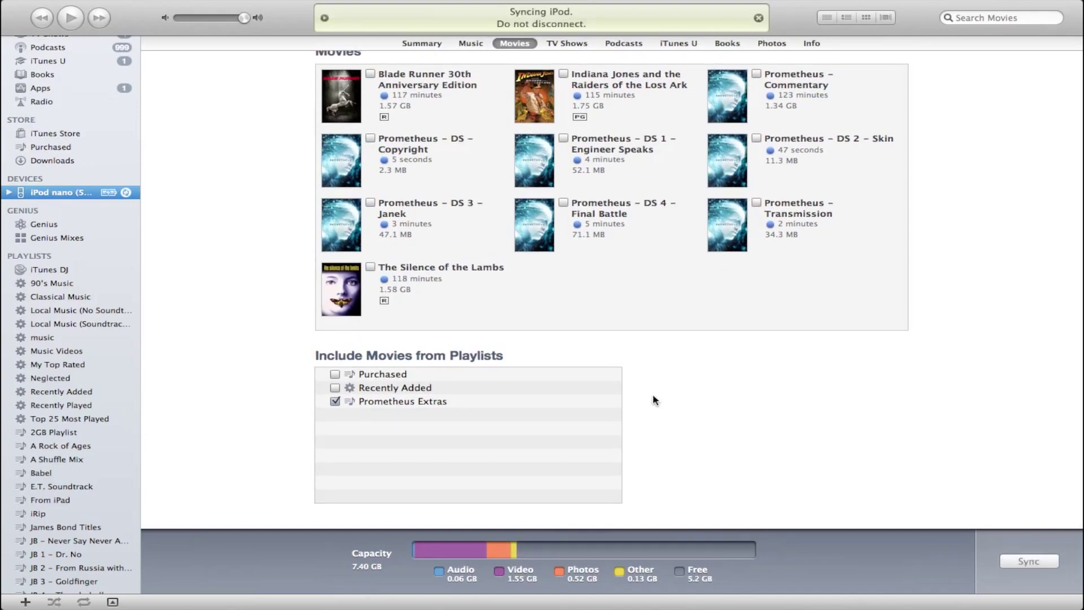
click(421, 43)
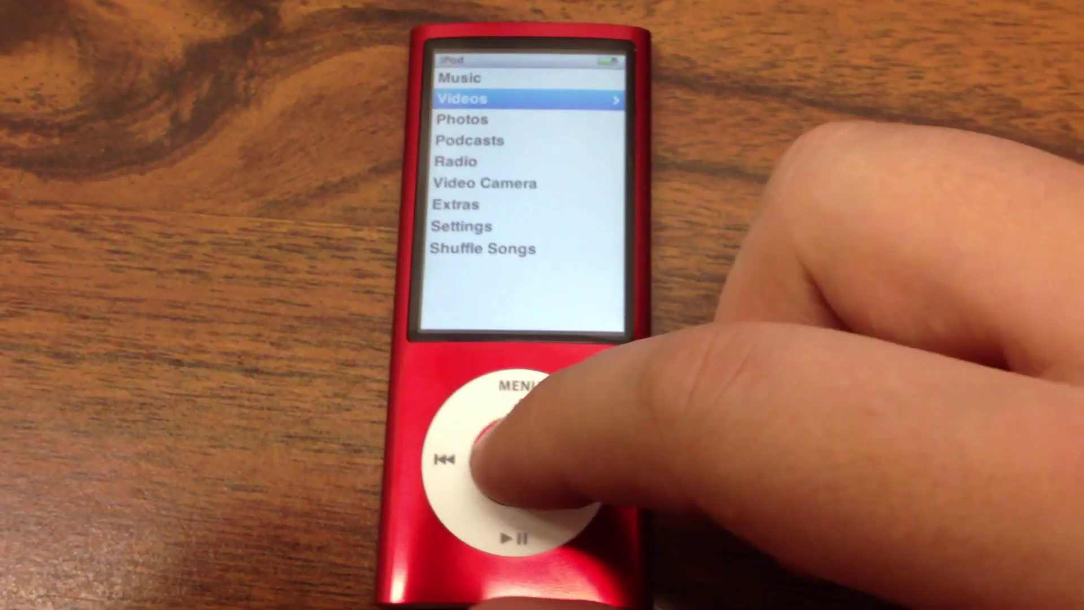
key(Return)
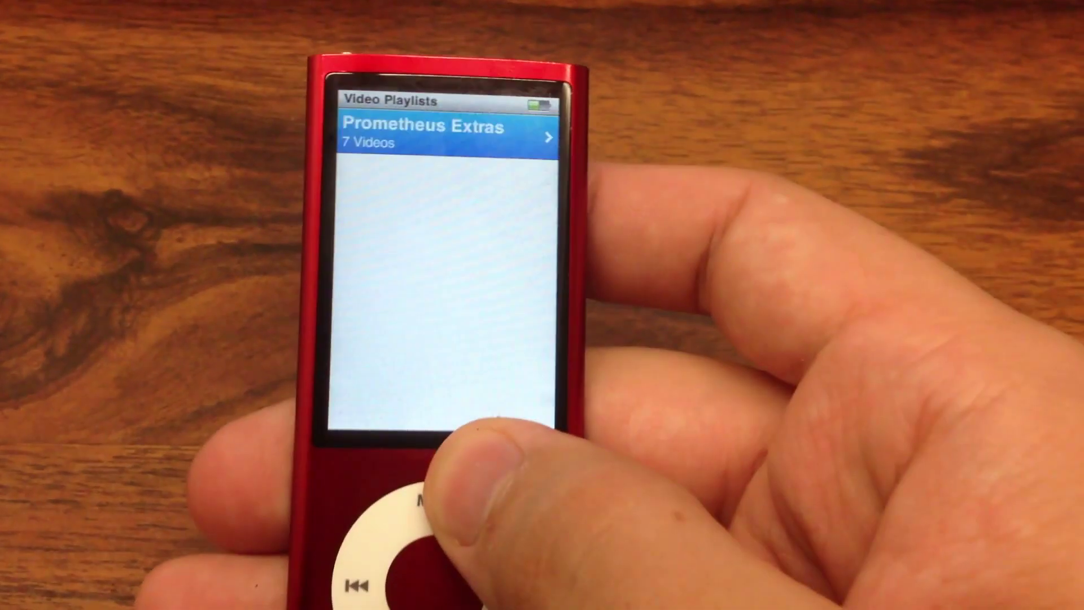
key(Escape)
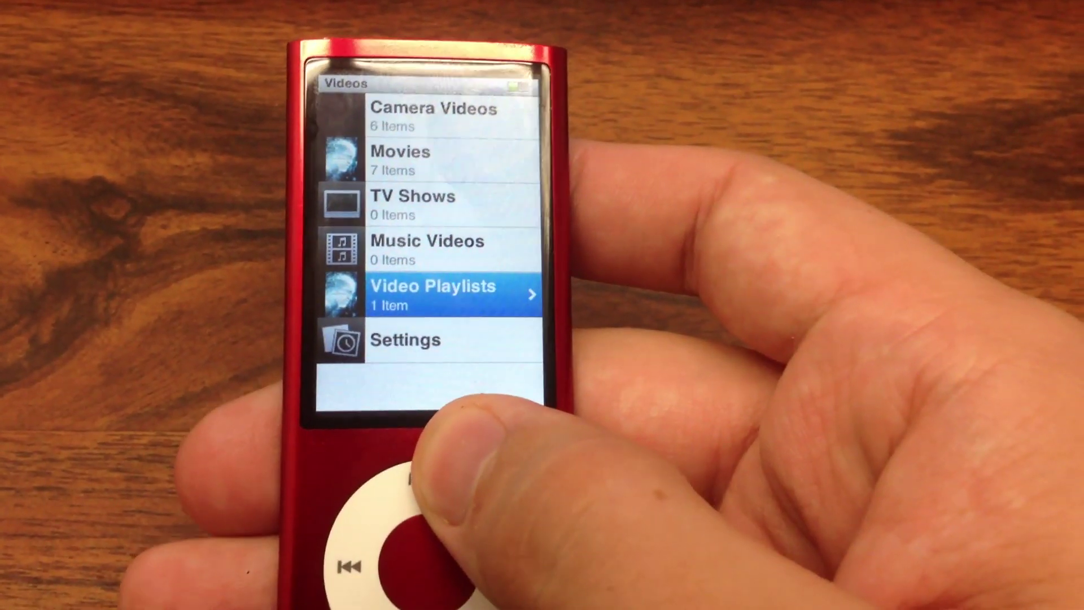
key(Escape)
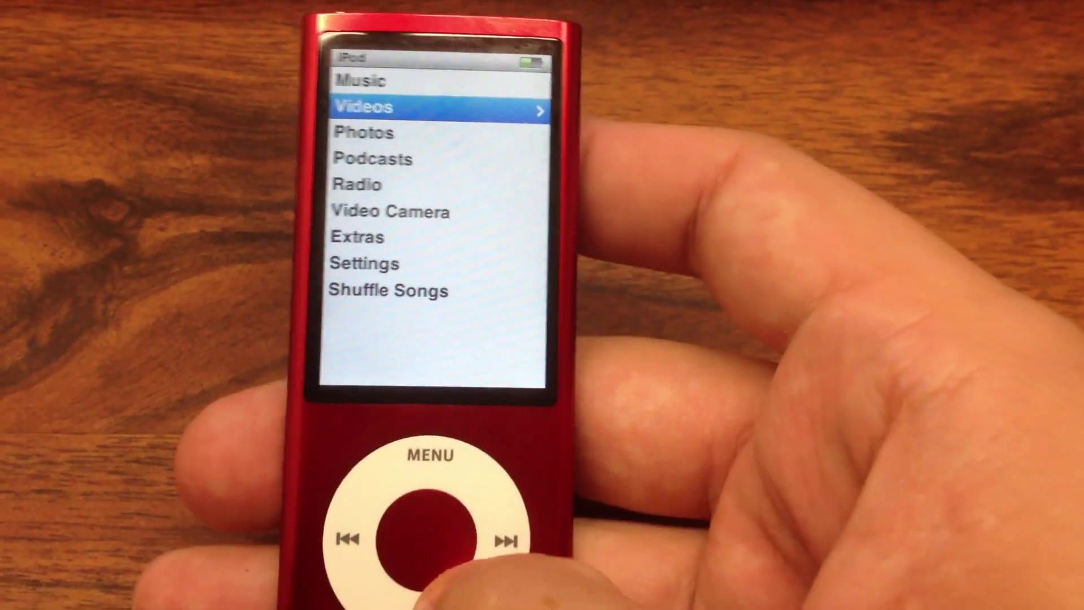